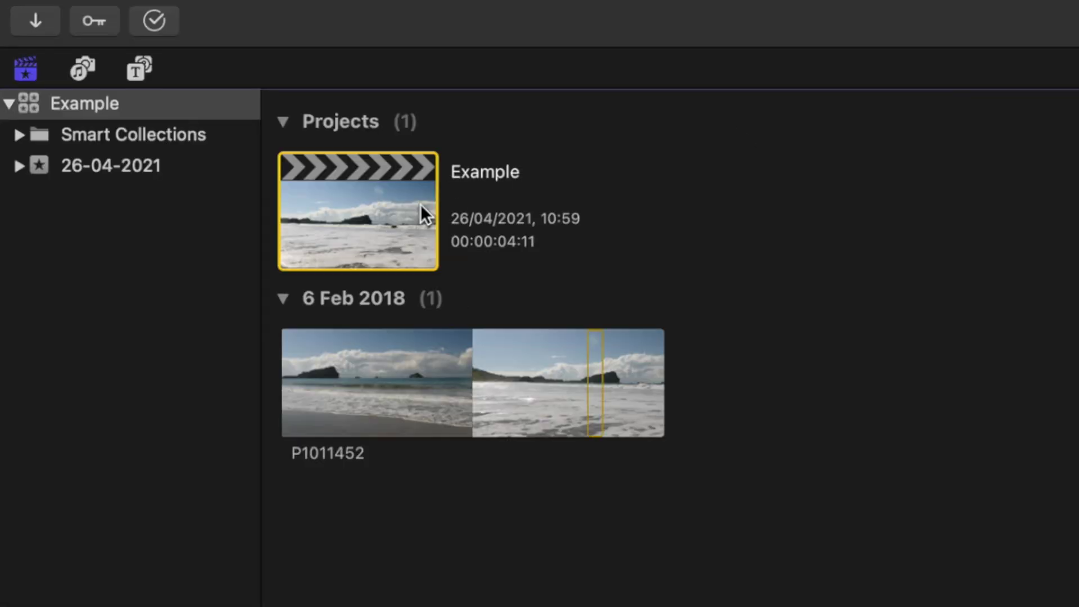
Change the Example project's audio channels from stereo to Surround in its project settings
click(903, 68)
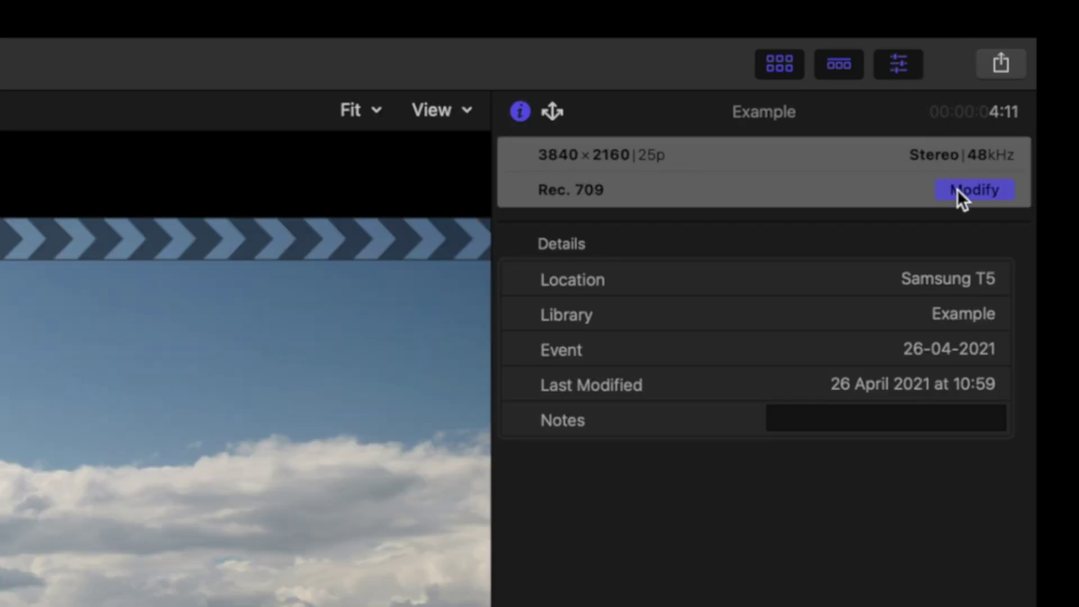
click(956, 190)
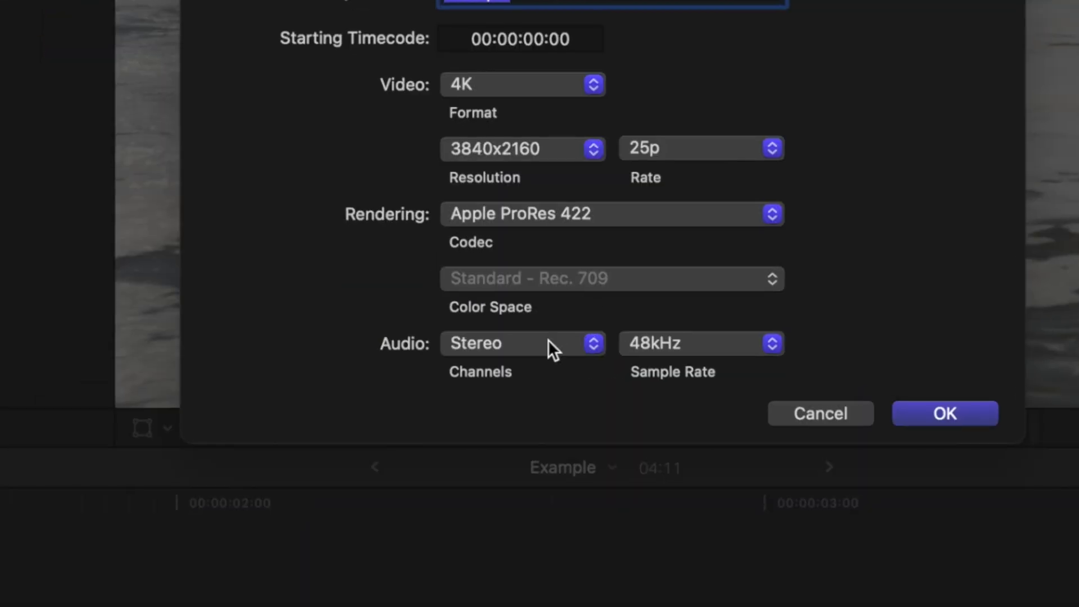
click(548, 339)
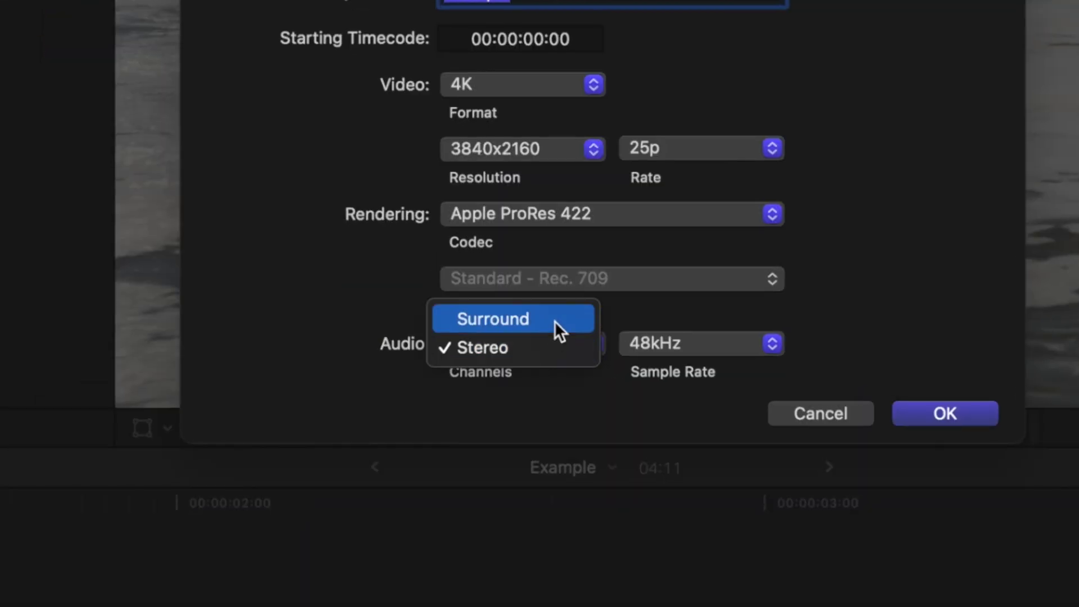
click(555, 320)
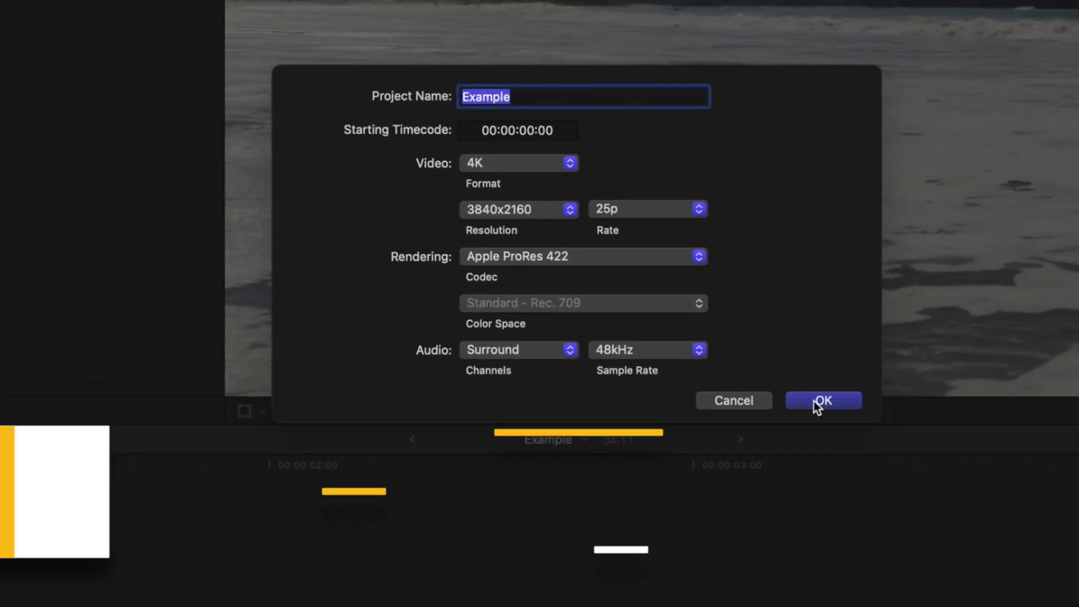
click(936, 413)
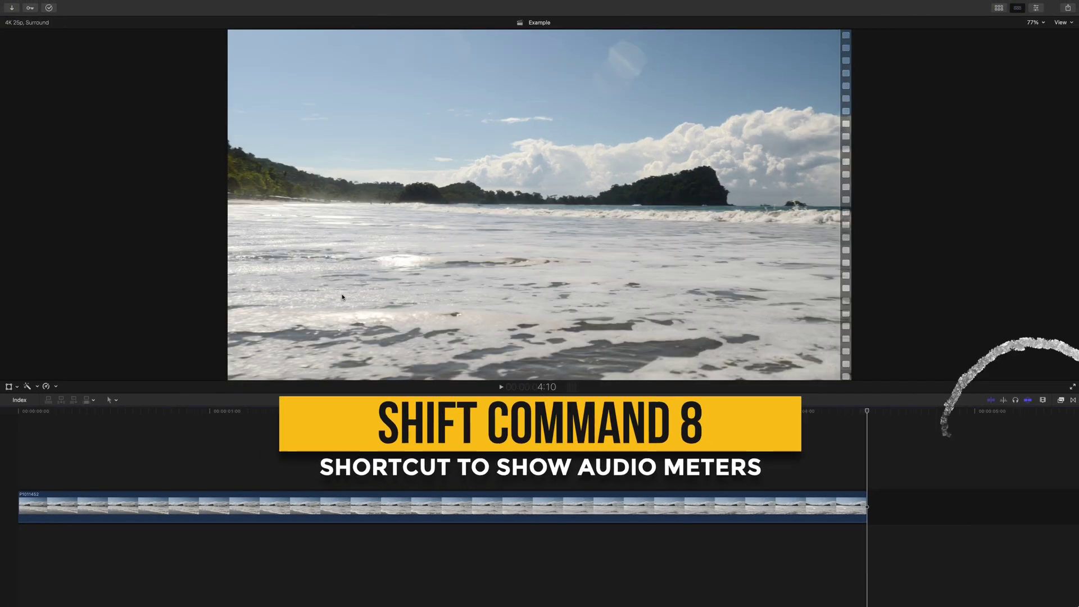
Show the audio meters and set the waves sound clip's pan mode to Ambience
key(shift+super+8)
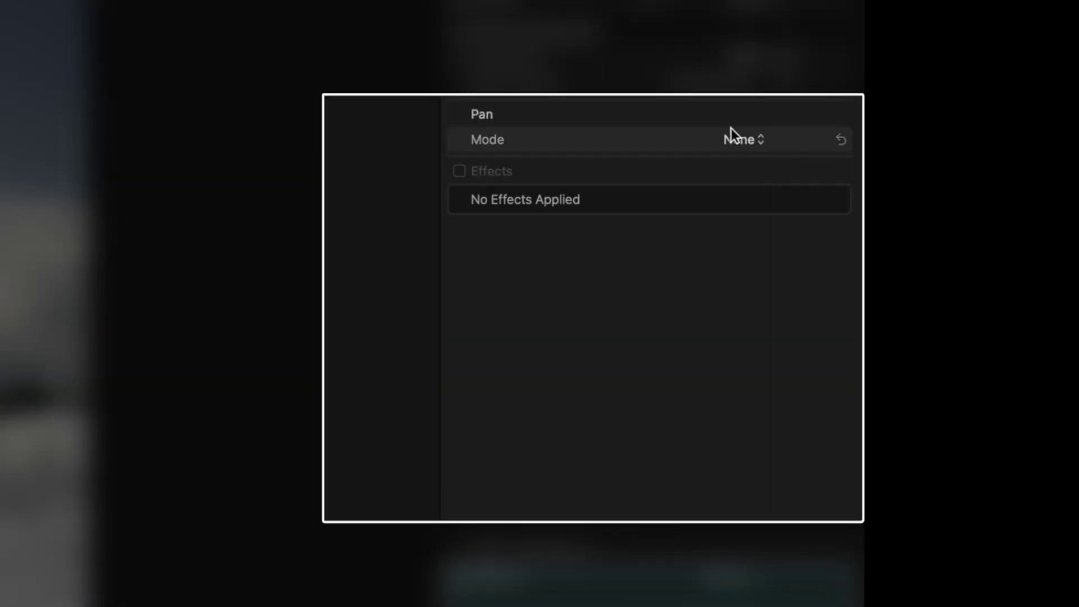
click(756, 140)
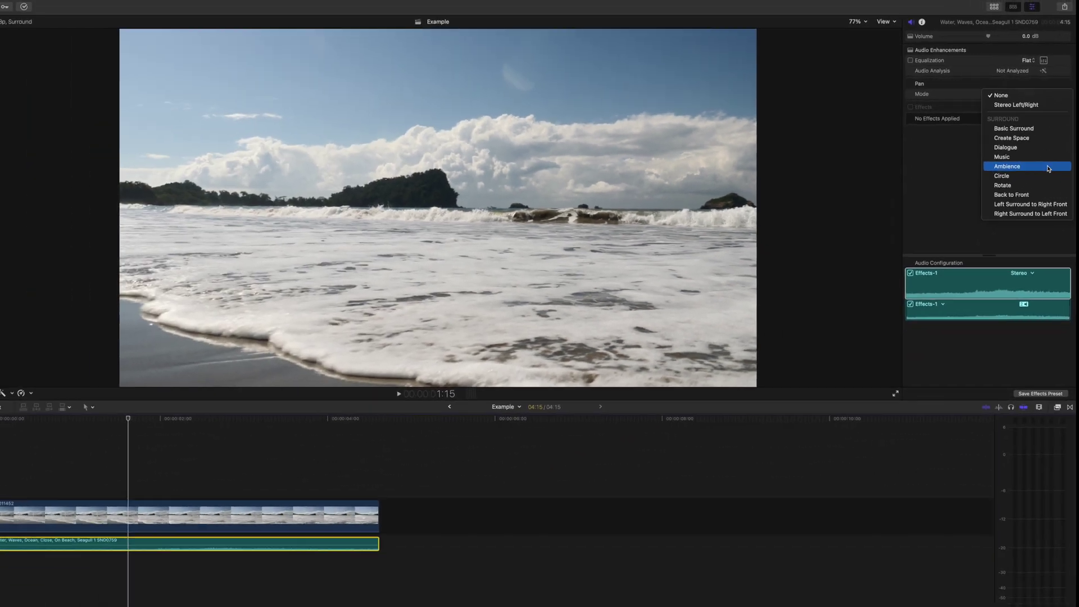
click(992, 201)
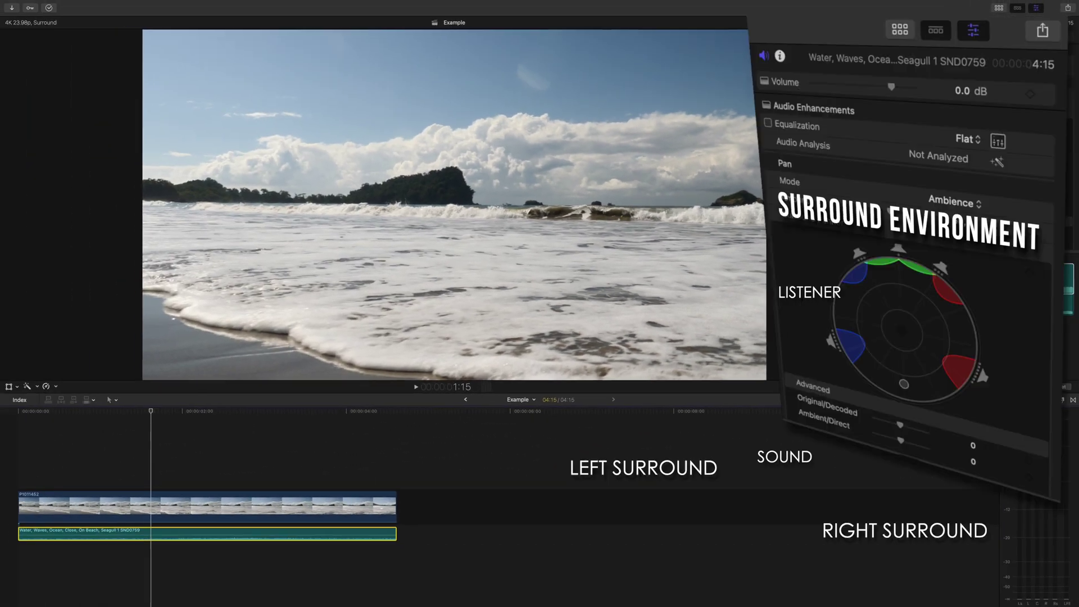
Play the surround mix and lower the waves clip's volume slightly, then replay from the start
key(space)
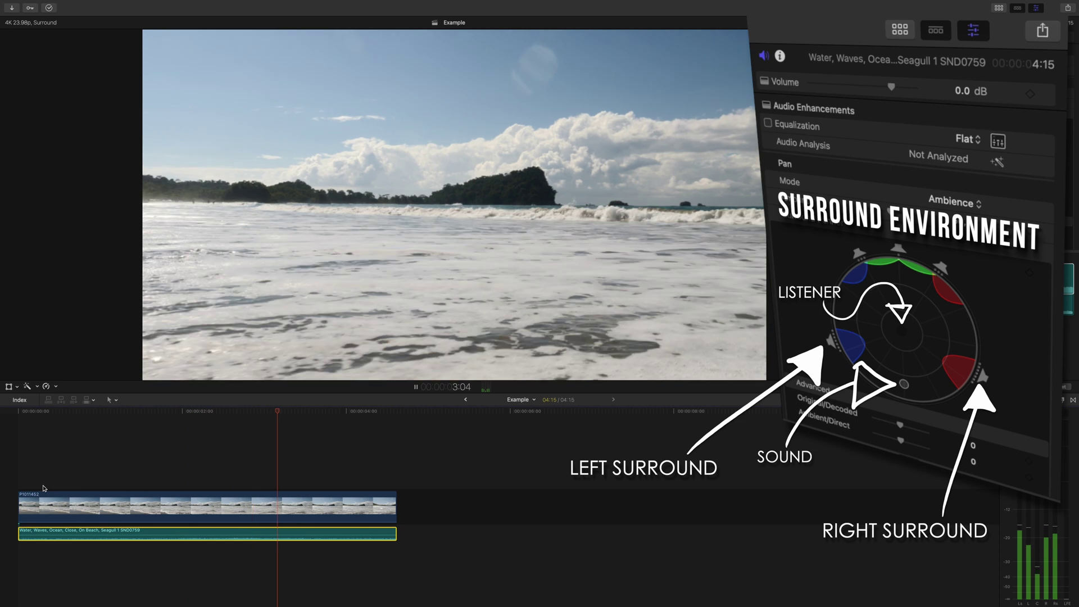
key(space)
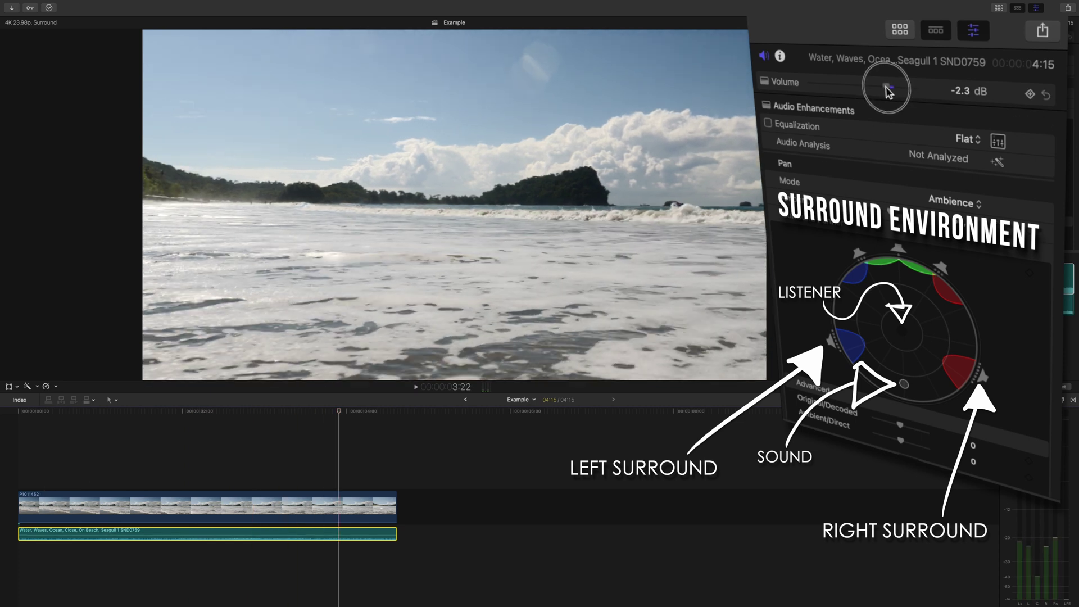
drag(886, 91, 885, 87)
key(Home)
key(space)
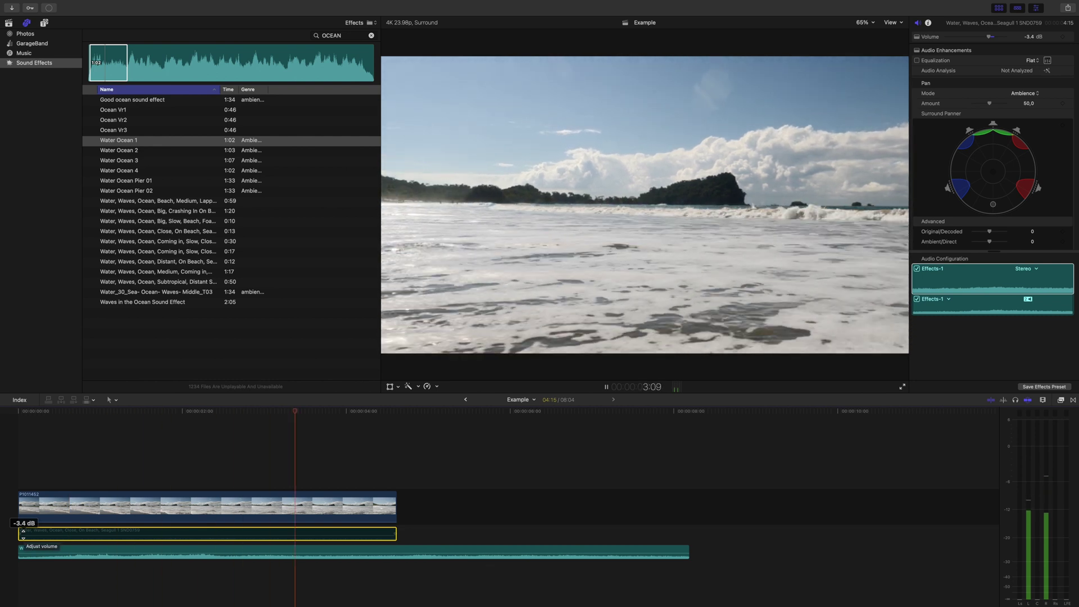
Set the Water Ocean 1 clip's pan mode to Create Space and move its sound toward the front right
key(space)
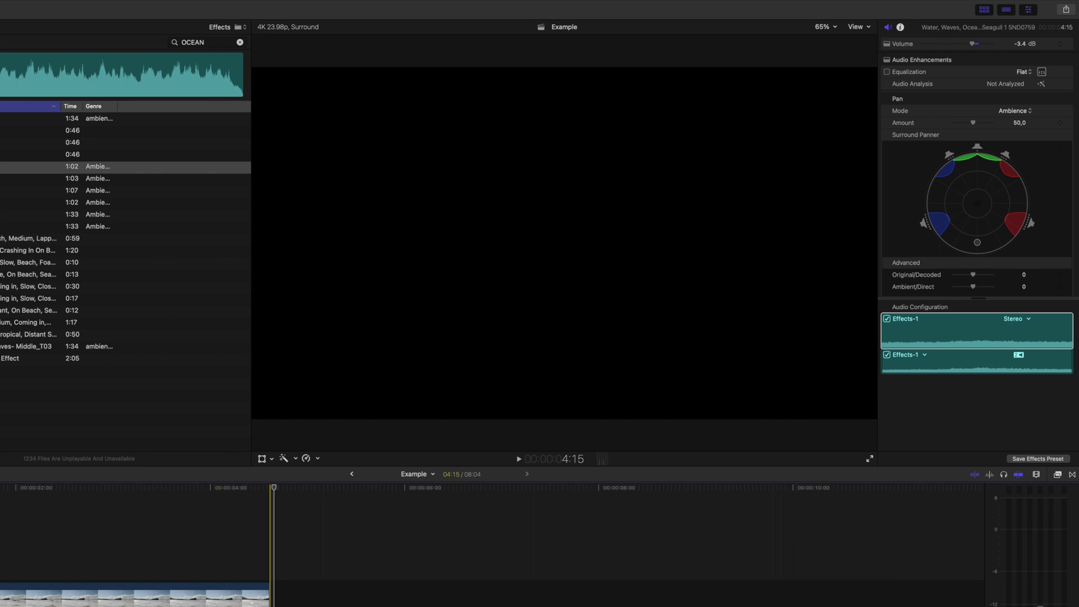
click(414, 553)
click(1033, 93)
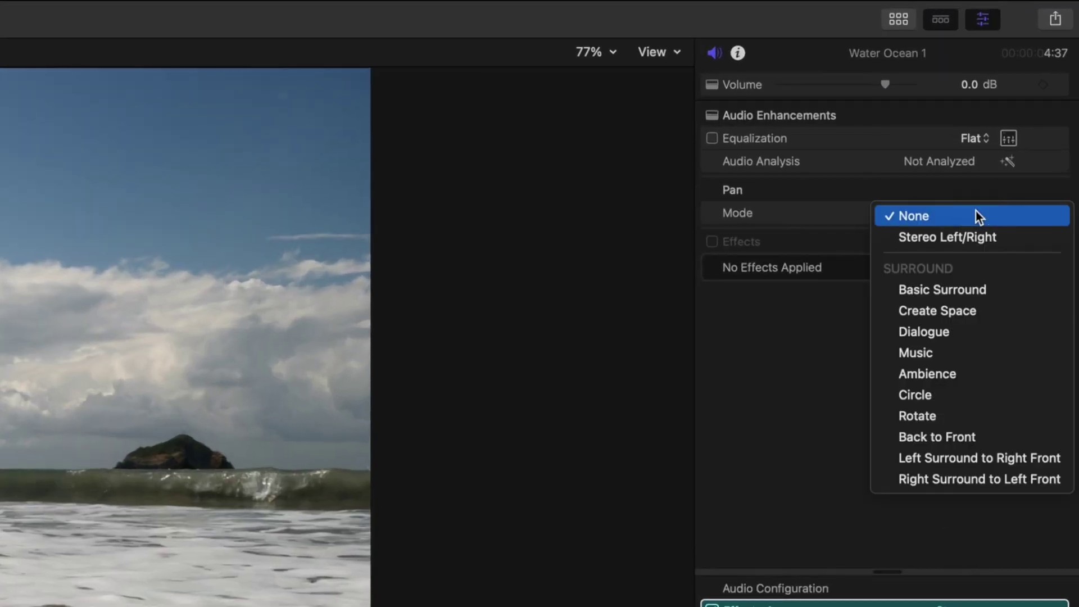
click(965, 316)
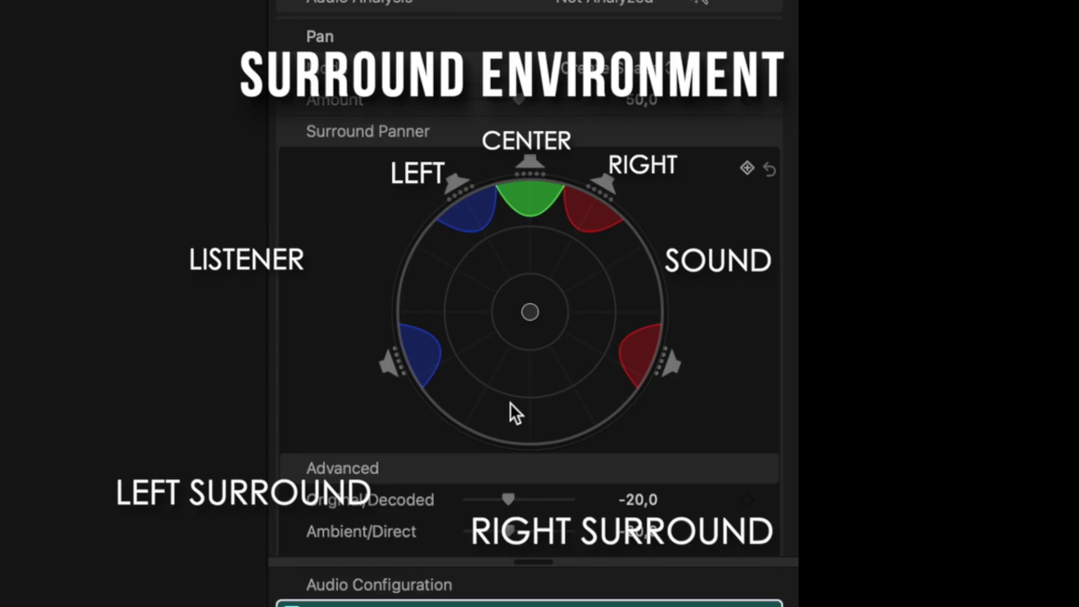
drag(530, 311, 565, 289)
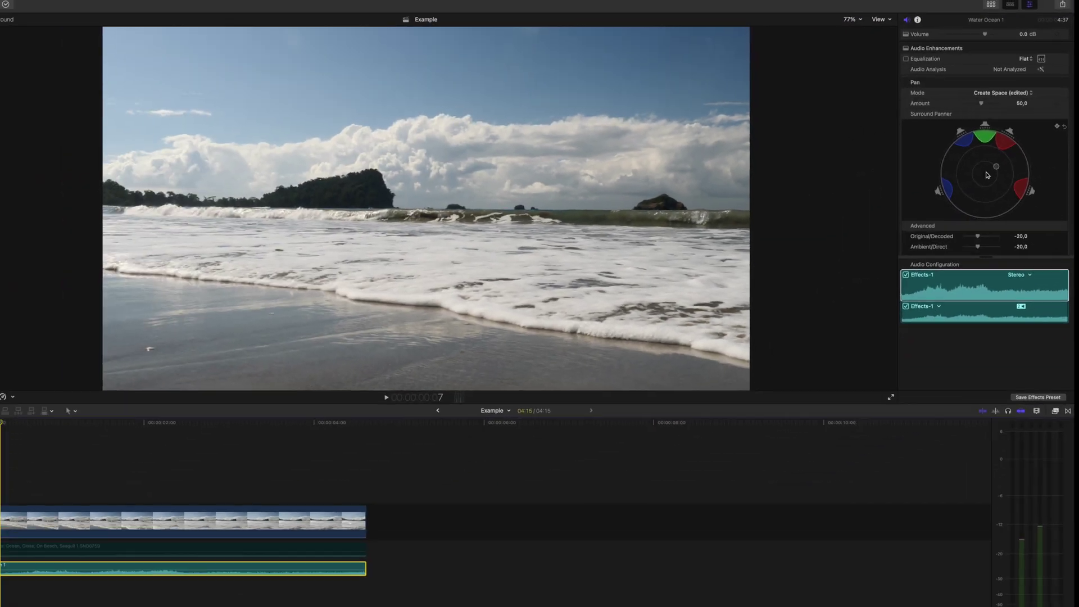
Keyframe the Water Ocean 1 surround pan at the front right, then move it toward the left side
key(space)
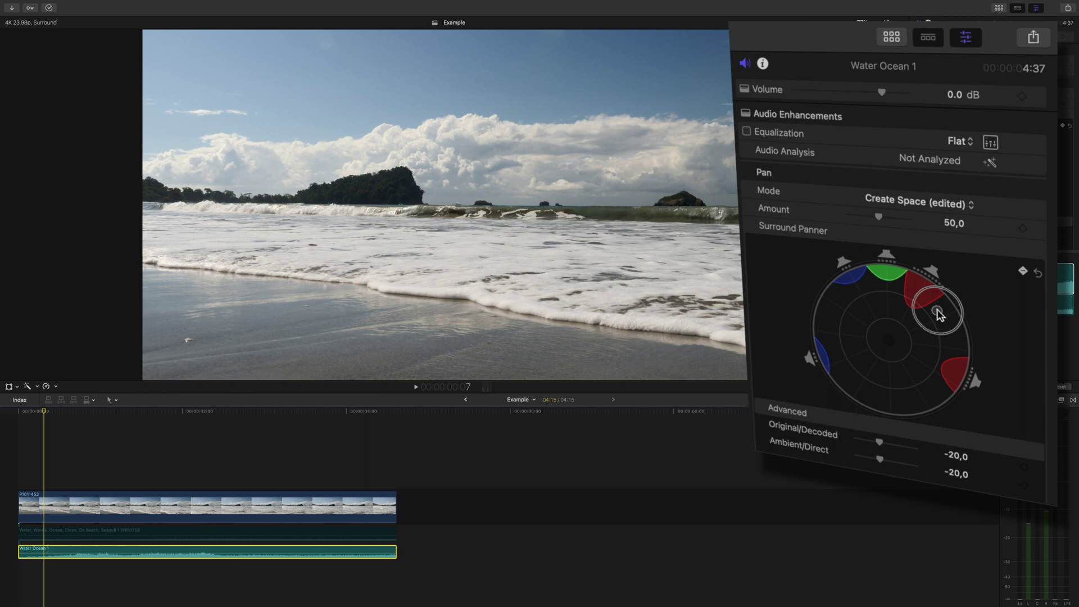
drag(940, 315, 937, 312)
key(space)
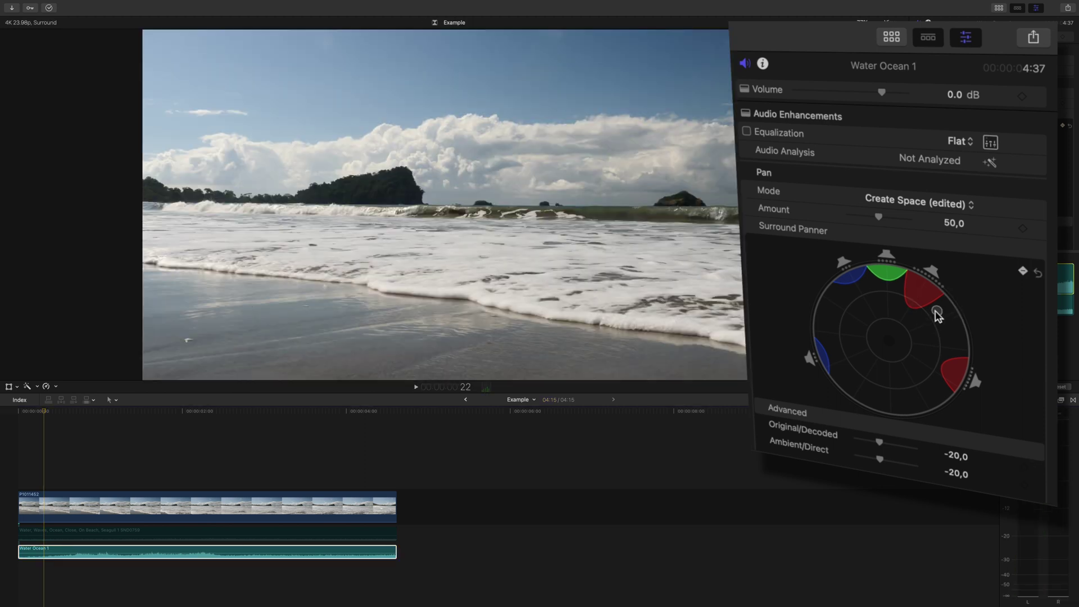
key(space)
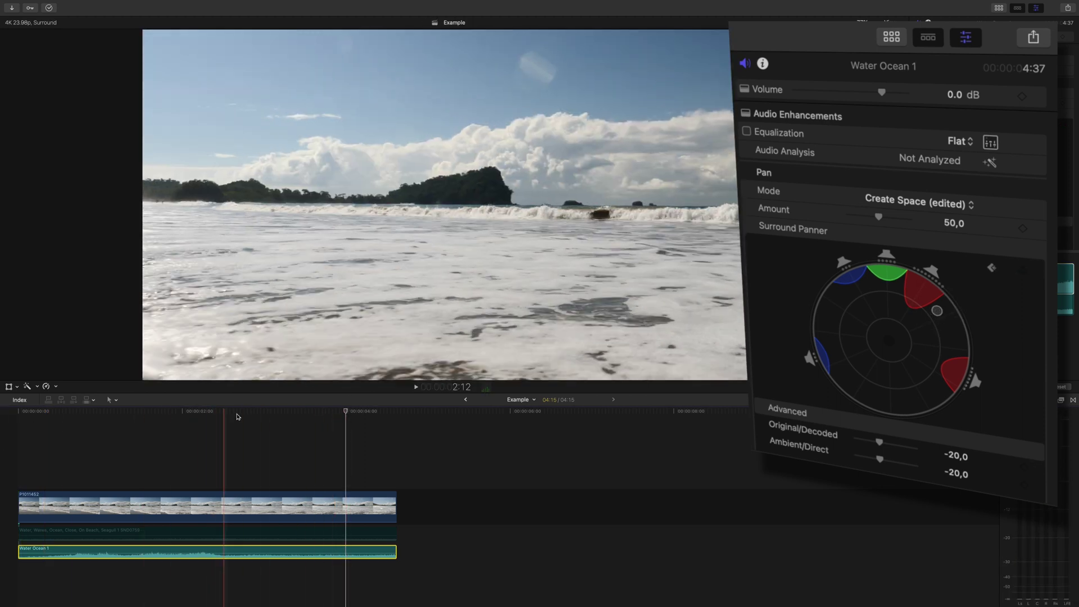
drag(938, 311, 913, 315)
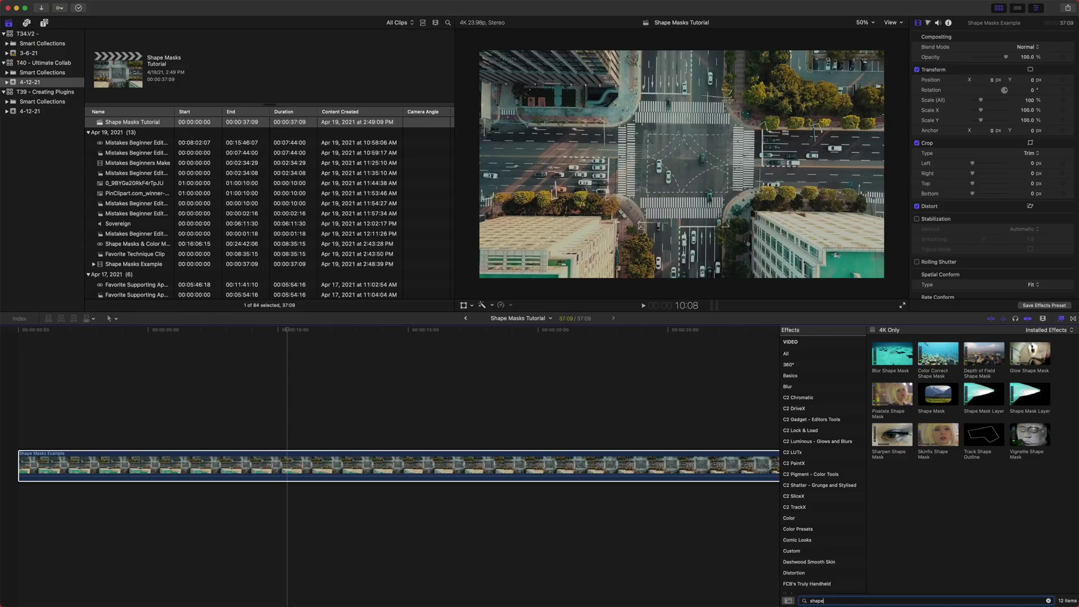
Apply the Shape Mask effect to the aerial city clip in the timeline
drag(936, 401, 530, 466)
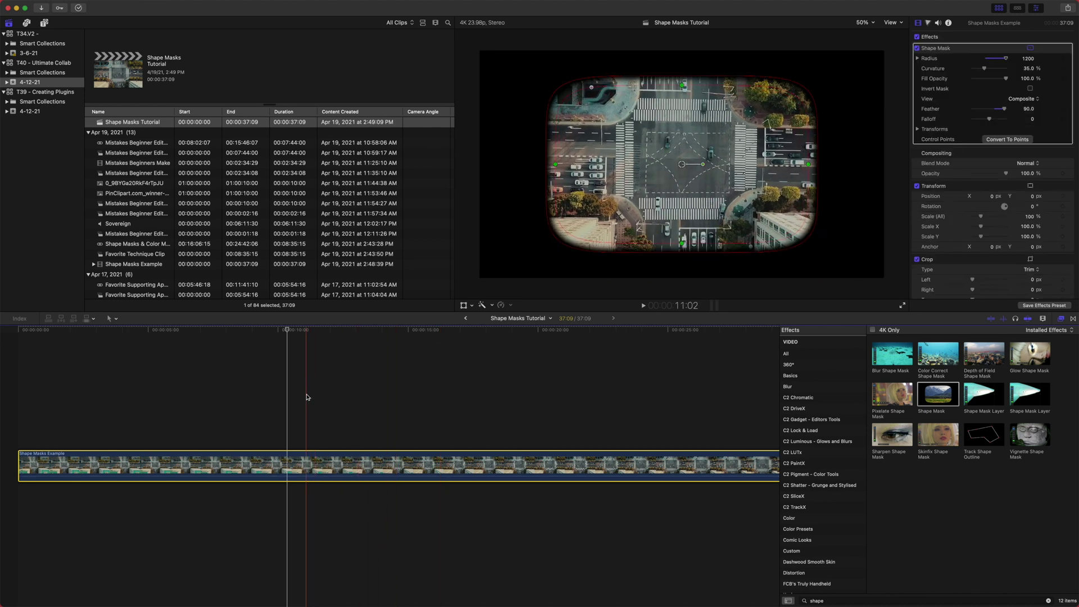
Remove the Shape Mask and apply the Bad TV effect to the city clip instead
key(Delete)
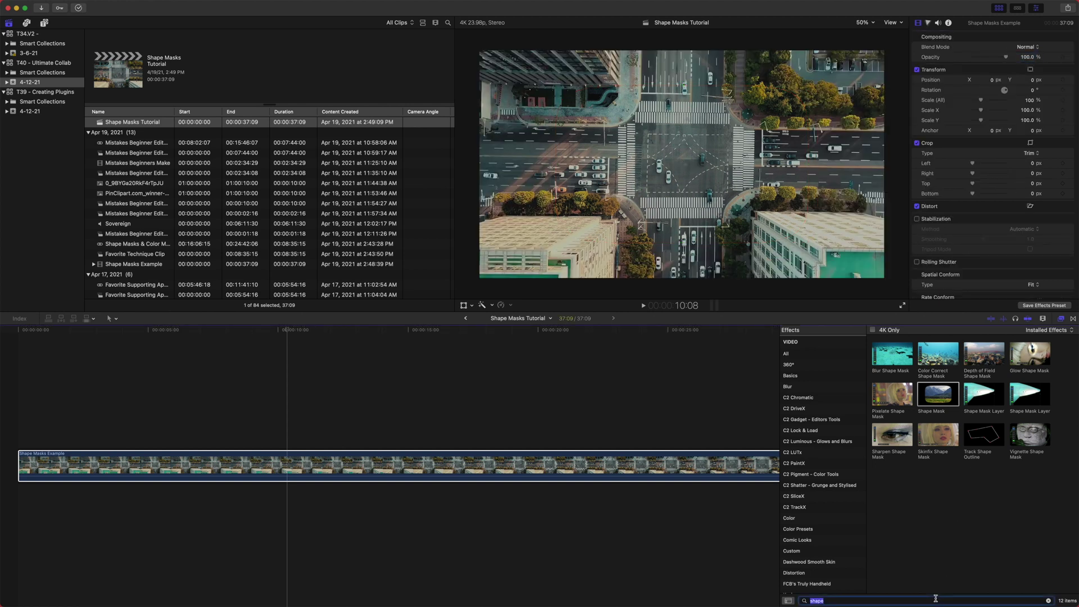
text(bad t)
drag(892, 355, 349, 466)
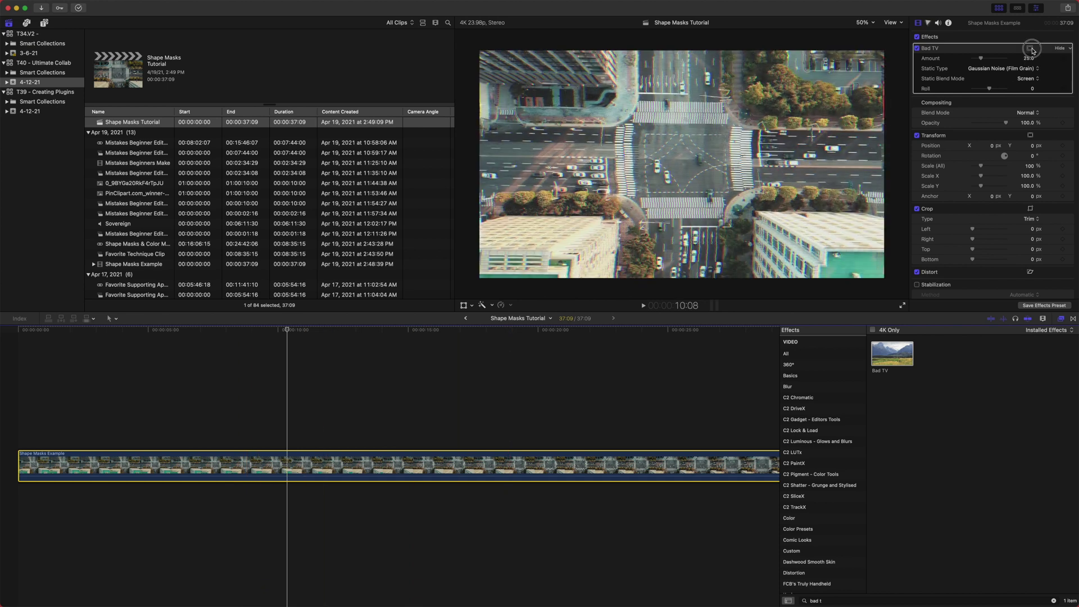
Add a shape mask to Bad TV, enlarging the circle and pulling its soft edge inside the frame
click(1031, 49)
click(1027, 54)
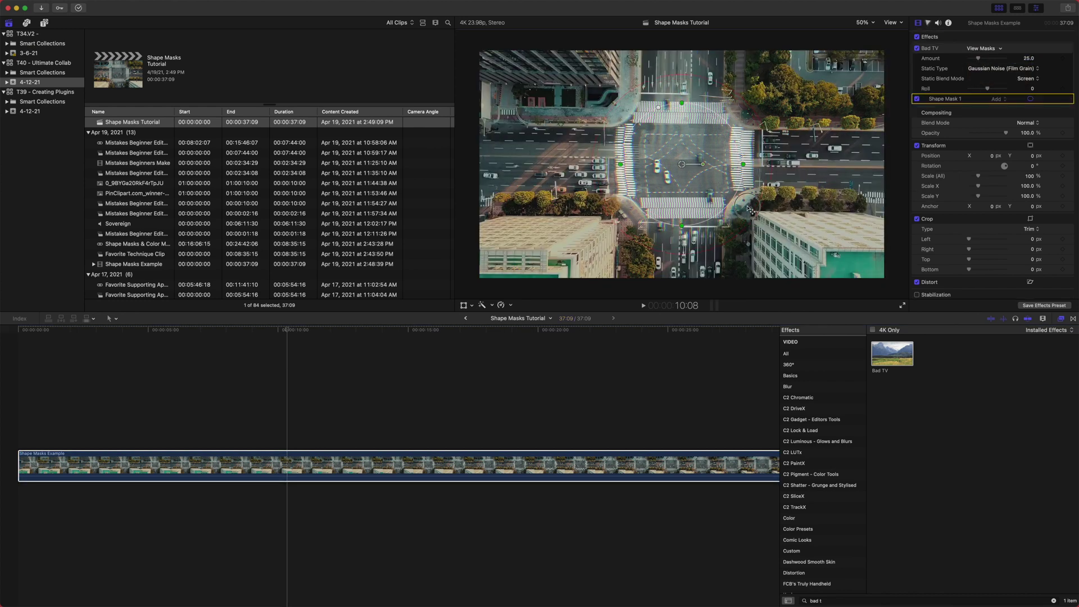
drag(733, 197, 856, 252)
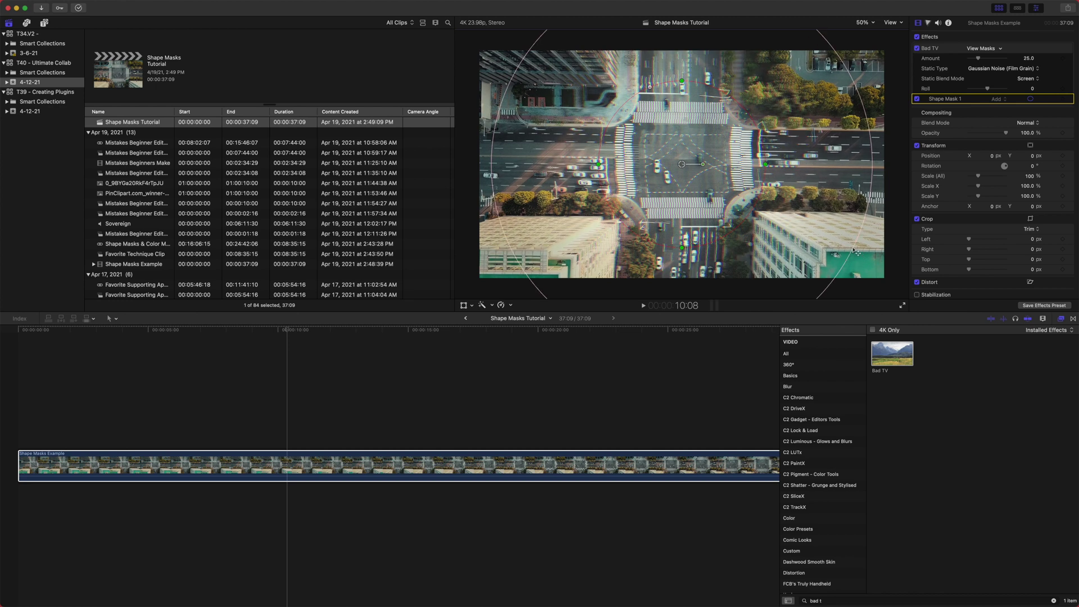
drag(836, 52, 711, 153)
Resize the Bad TV shape mask circle and invert it so the effect sits outside
key(super+z)
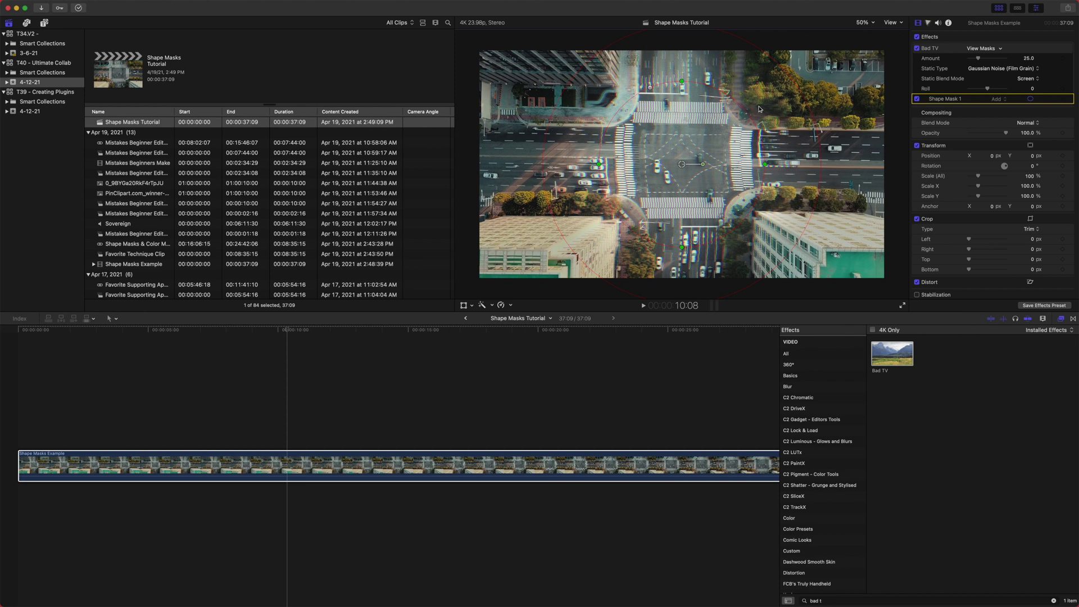
drag(751, 118, 860, 61)
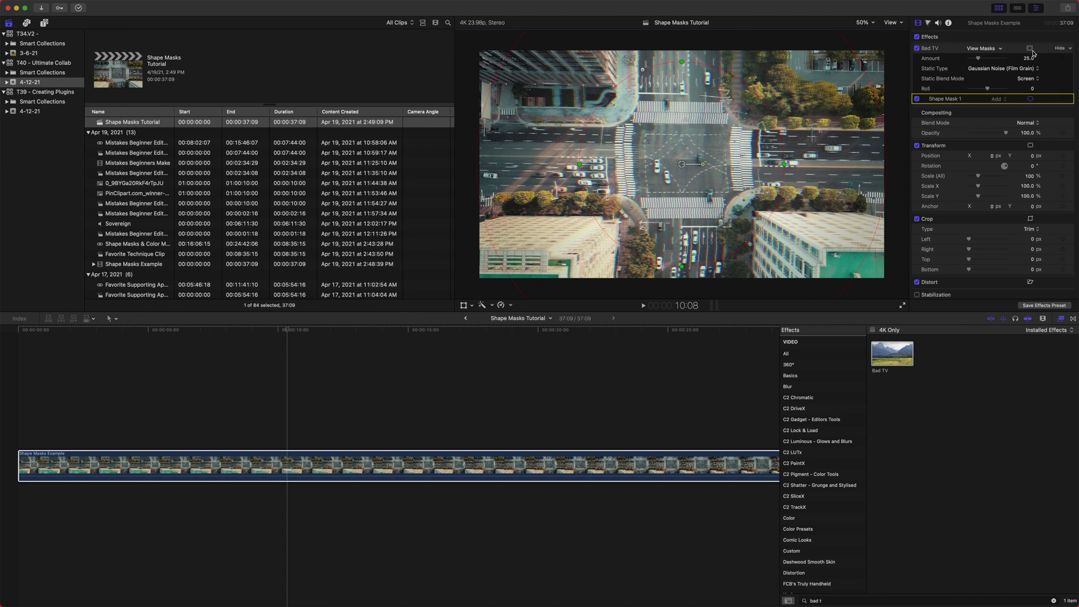
click(1030, 49)
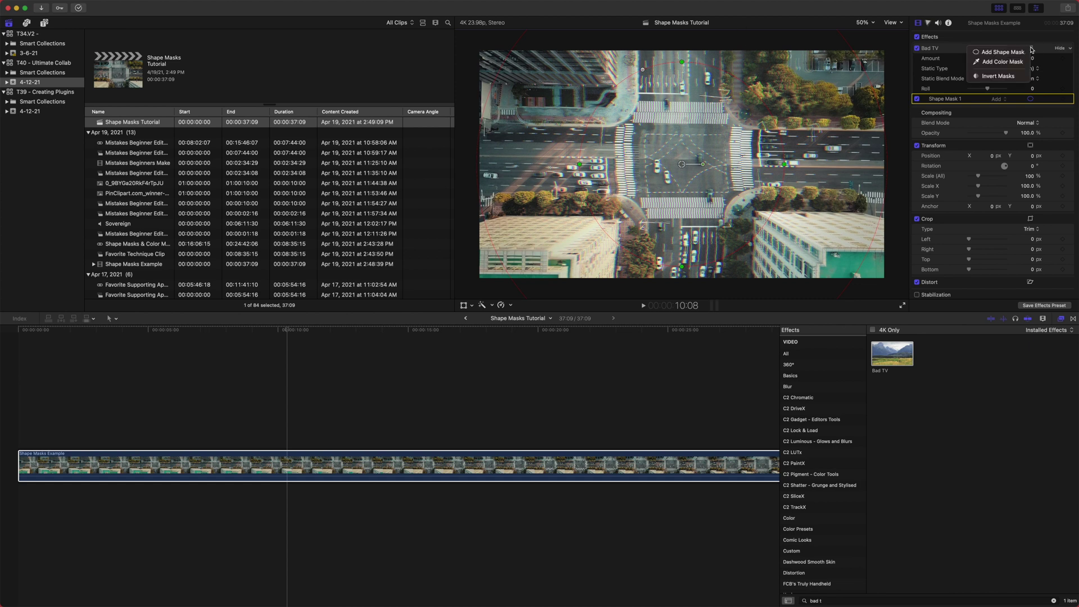
click(998, 76)
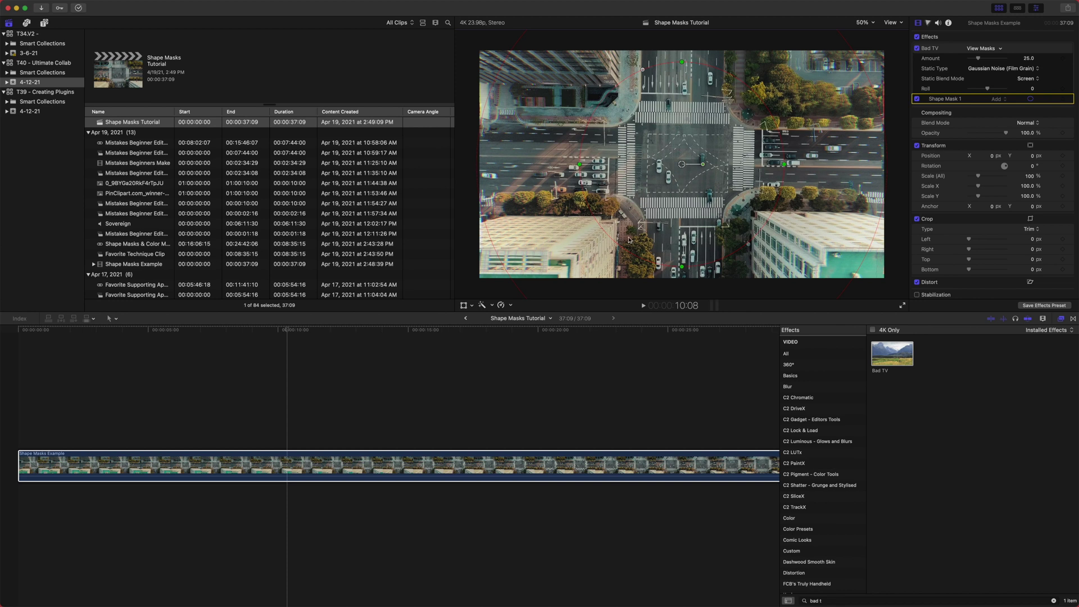
Play back the city clip to review the inverted Bad TV mask
click(180, 465)
key(space)
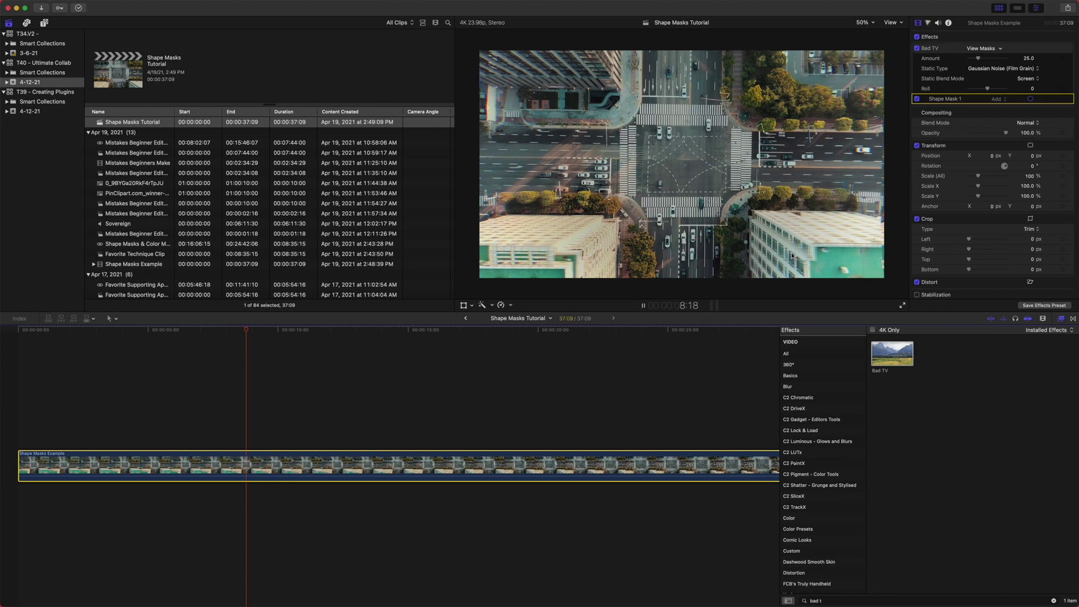
click(319, 465)
key(space)
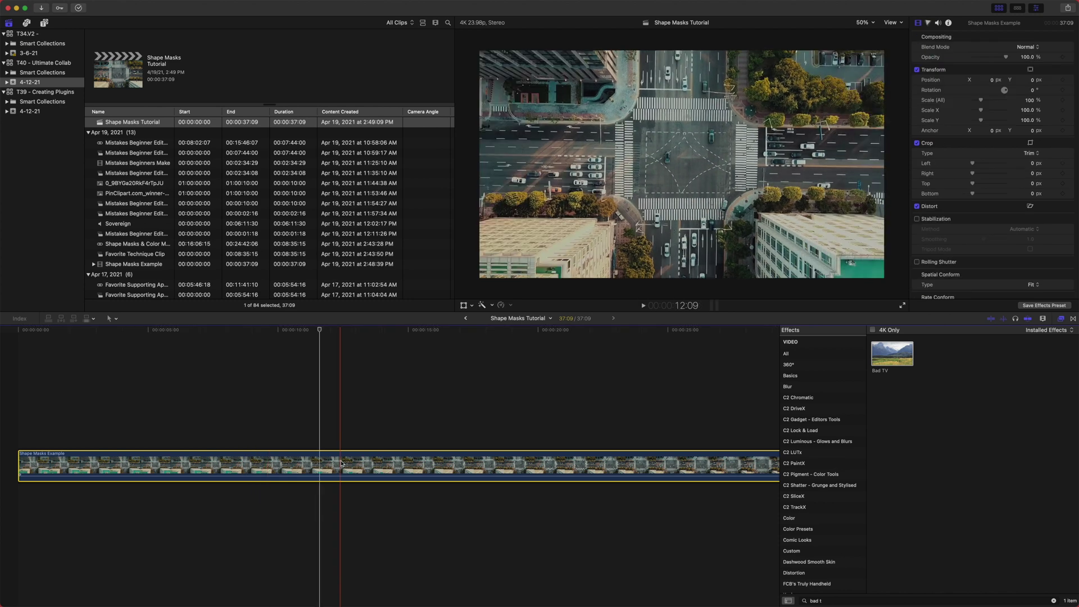
Restore Bad TV and limit it to the trees with a colour mask sampled from their green, then play
key(super+shift+z)
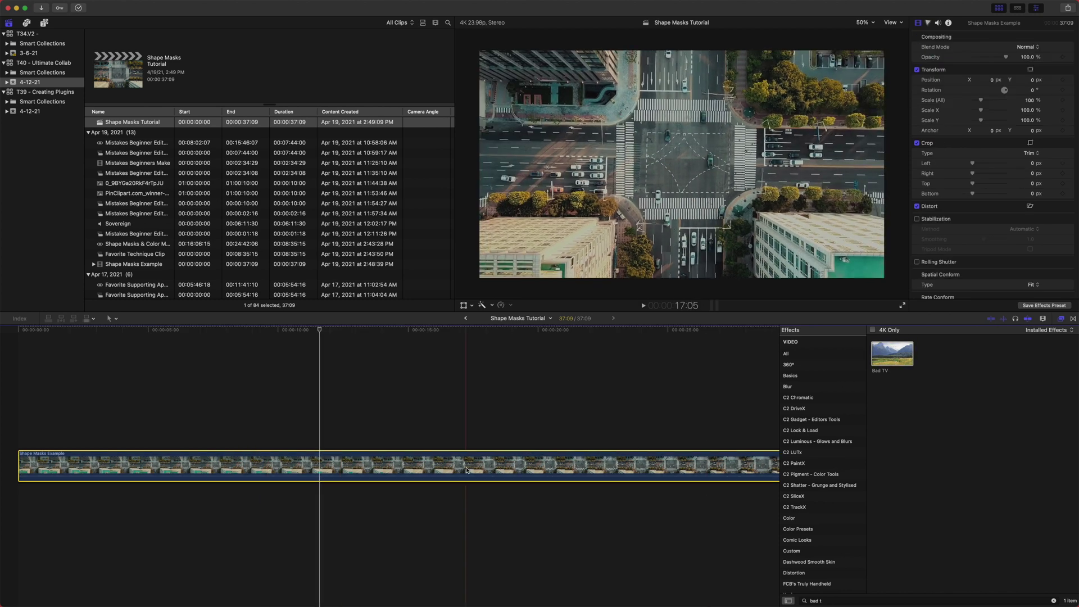
click(1028, 48)
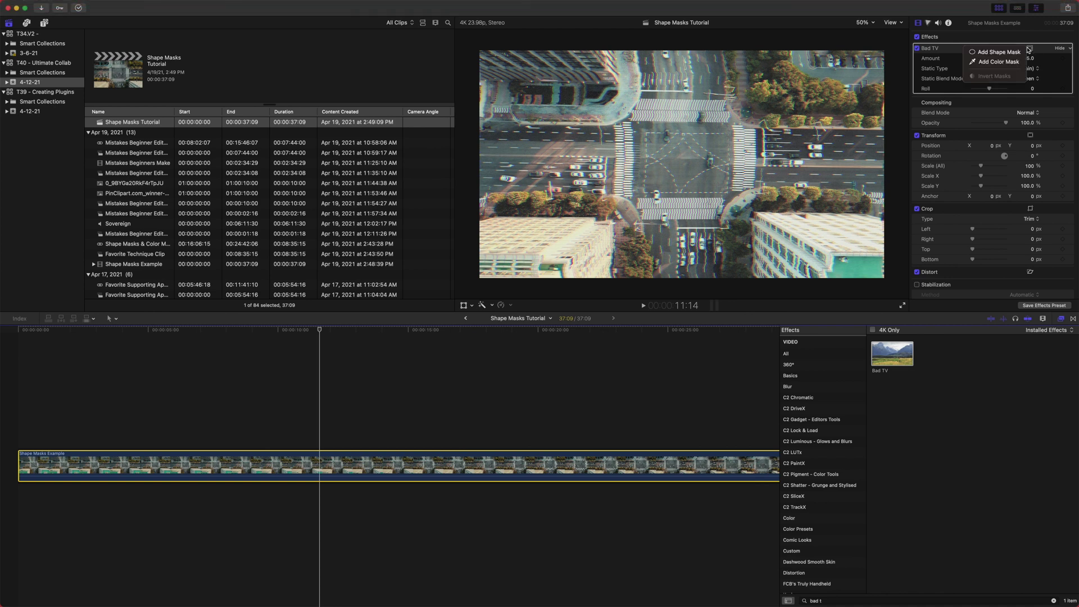
click(998, 62)
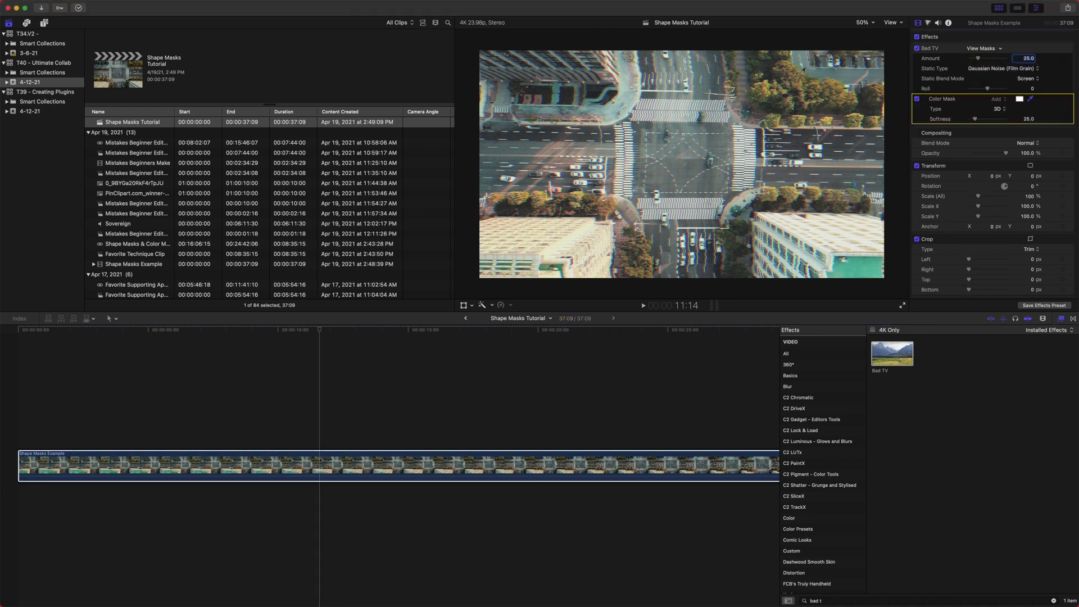
drag(804, 69, 806, 69)
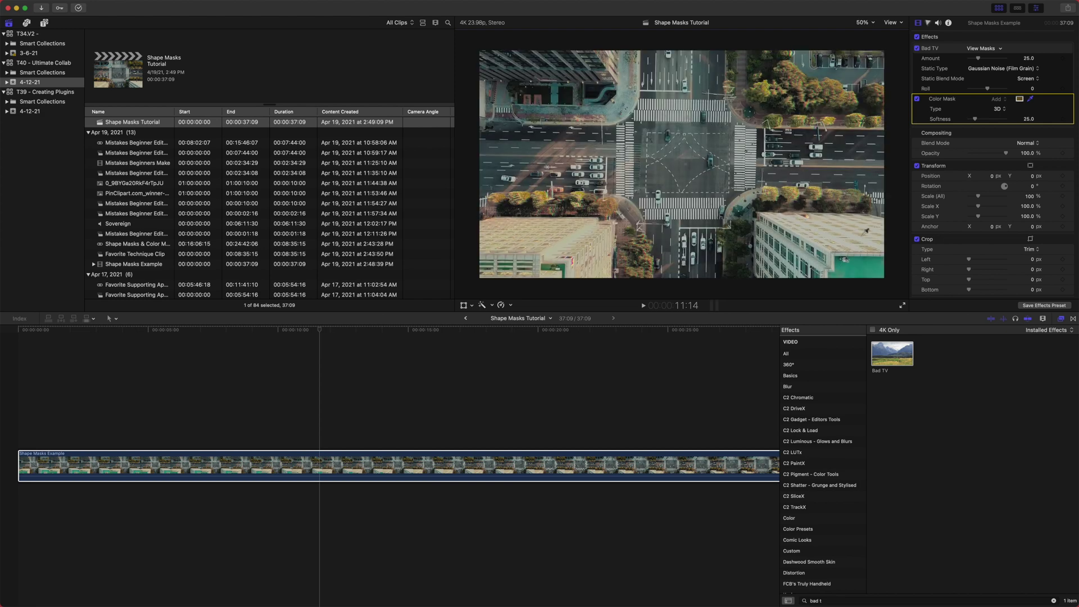
key(space)
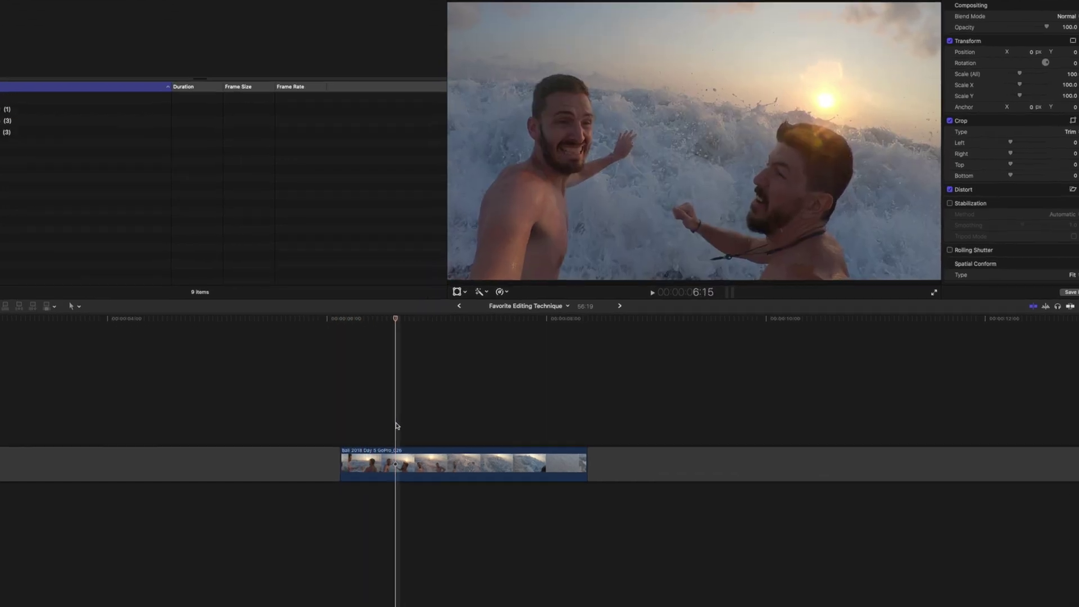
Add two retime splits to the beach clip, creating three Normal (100%) speed sections
key(shift+b)
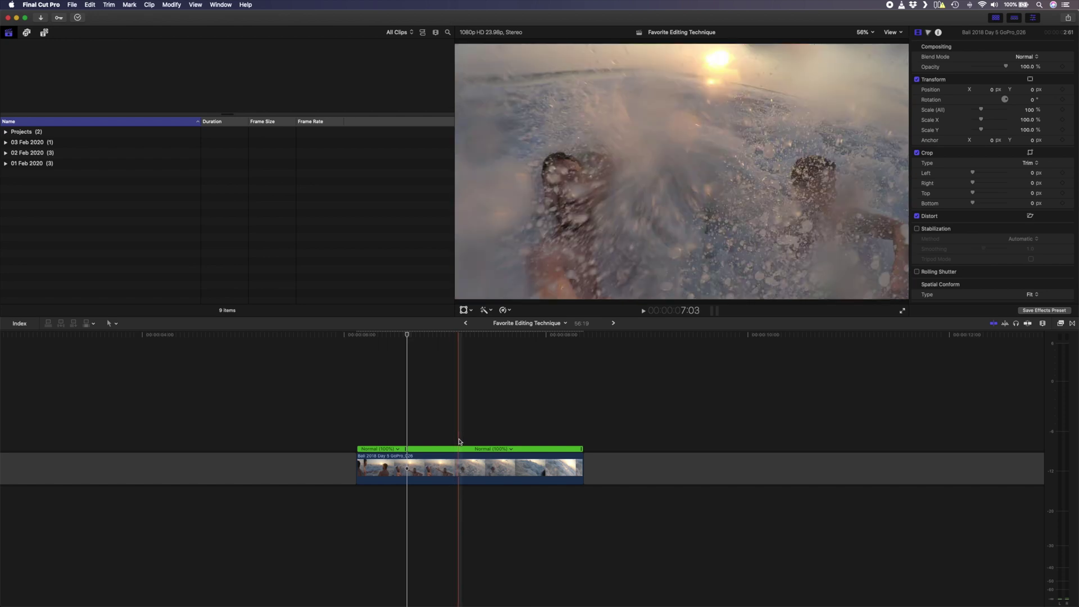
click(459, 441)
key(shift+b)
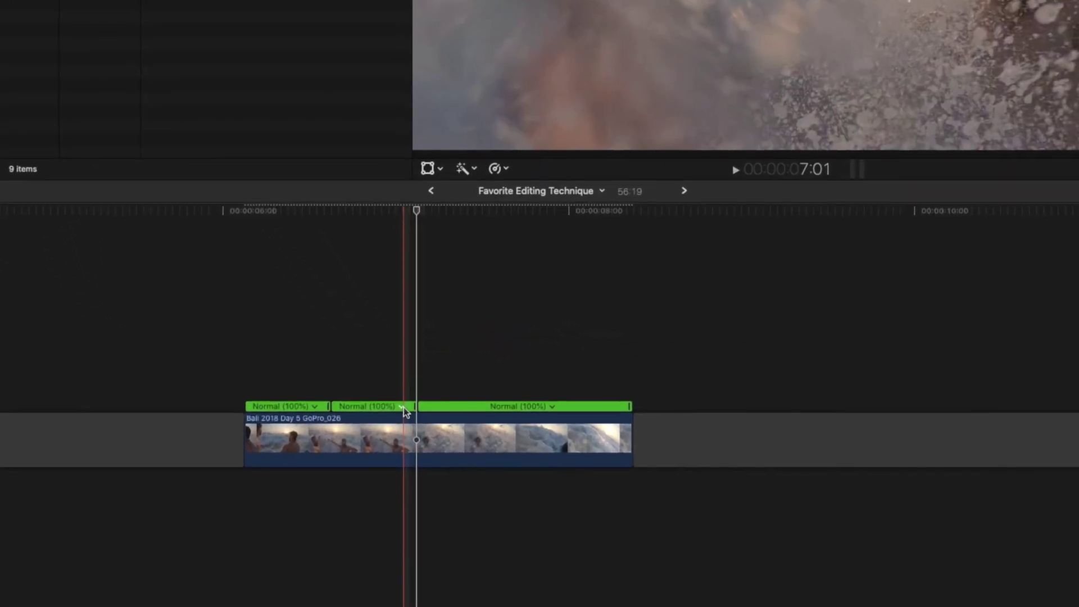
Slow the beach clip's middle section to 10% and start the slow motion a little later
click(448, 449)
mouse_move(444, 419)
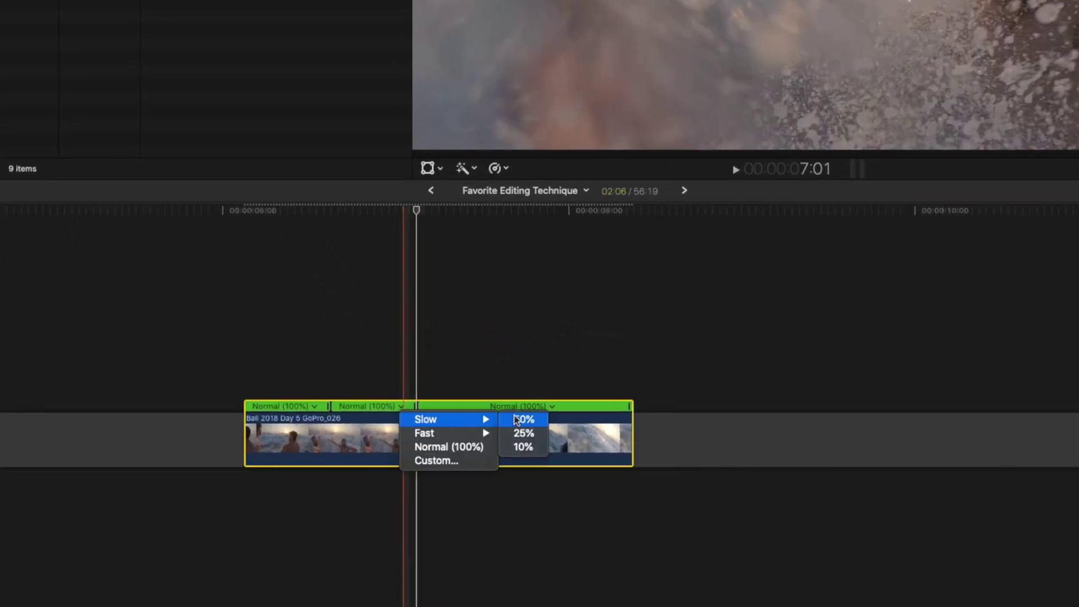
click(533, 447)
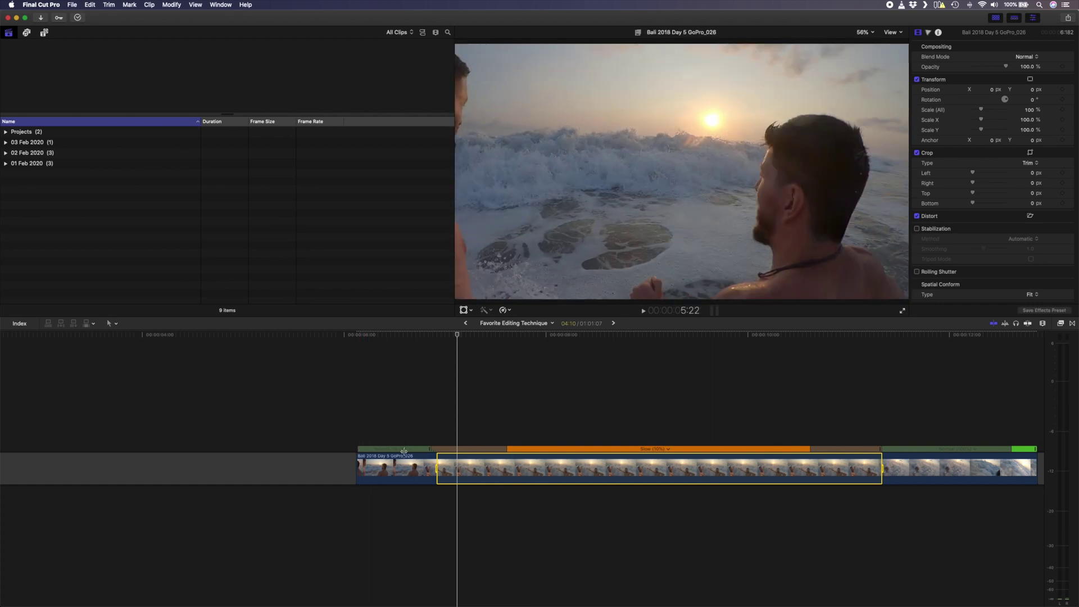
drag(506, 448, 545, 449)
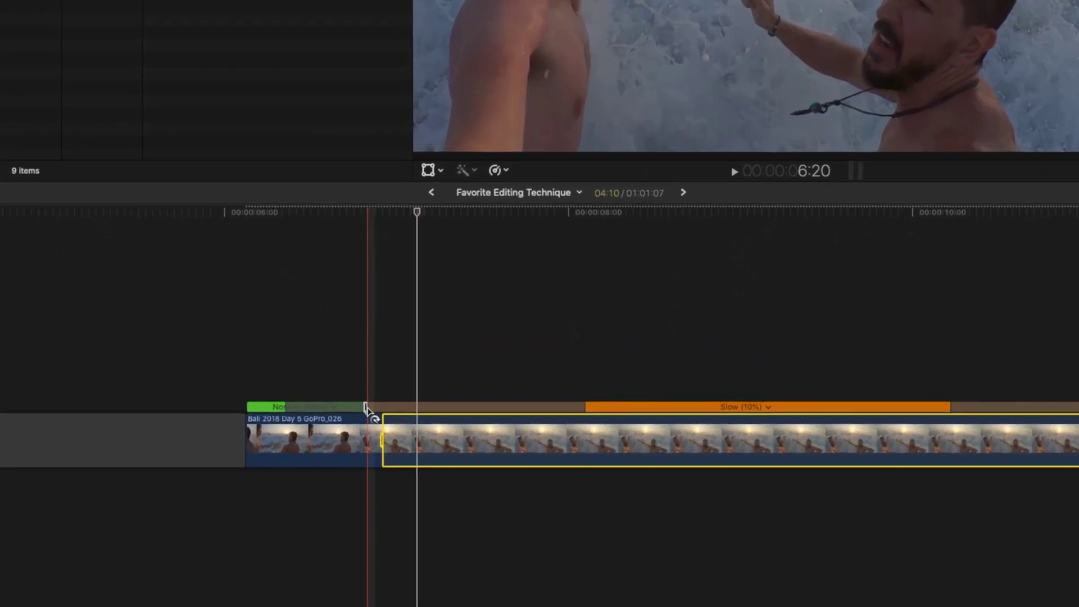
Edit the speed transition's source frame so the slow-motion section begins earlier
double_click(425, 448)
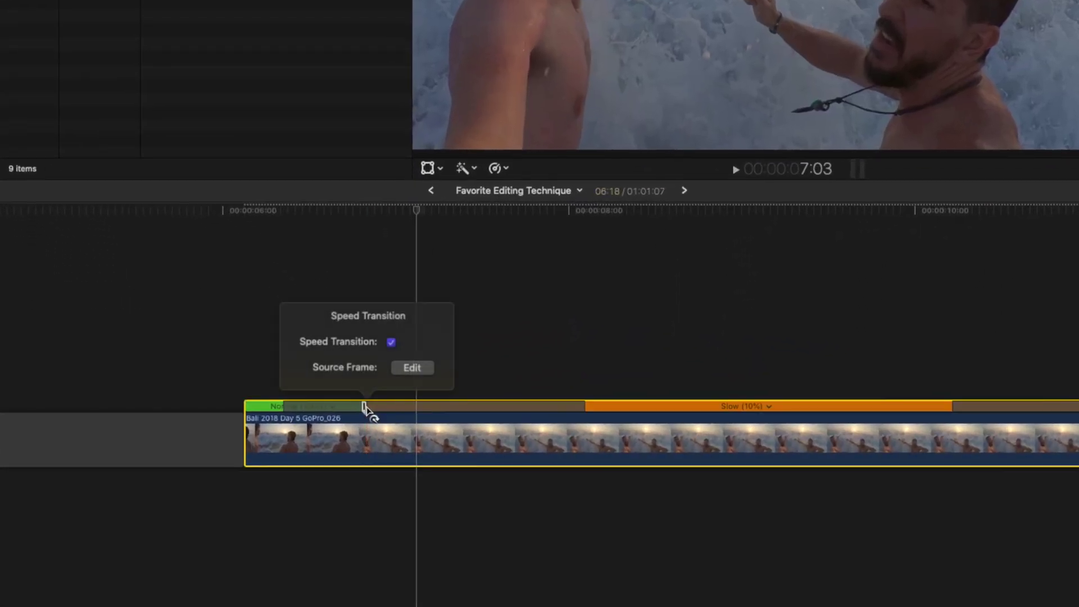
click(404, 369)
drag(366, 405, 376, 409)
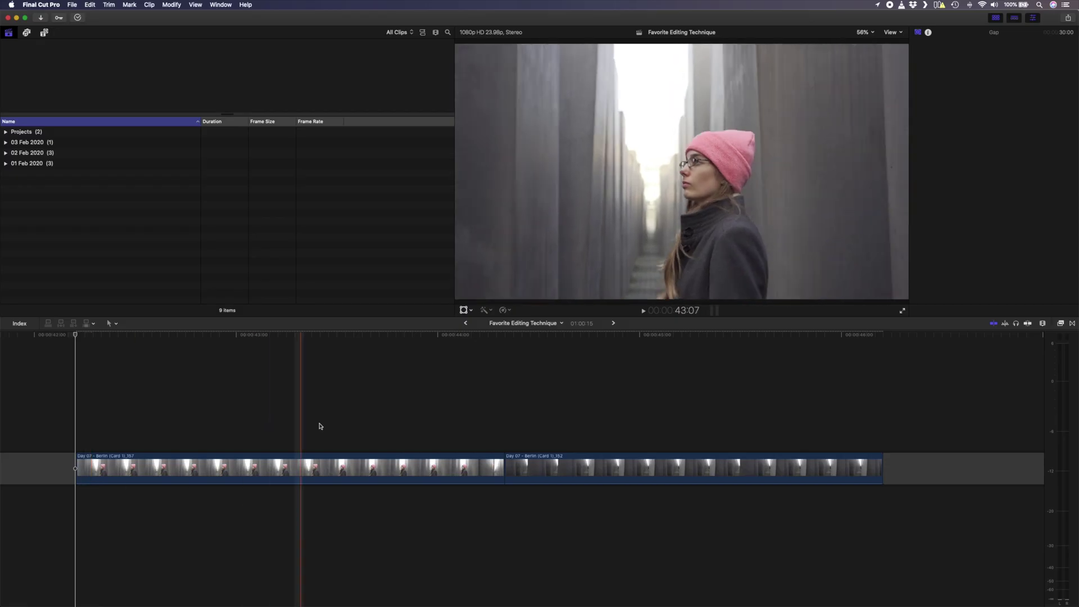
Retime both Berlin clips, slide Power_Whooshes_02 under their join, and play back the ramp
drag(702, 432, 508, 471)
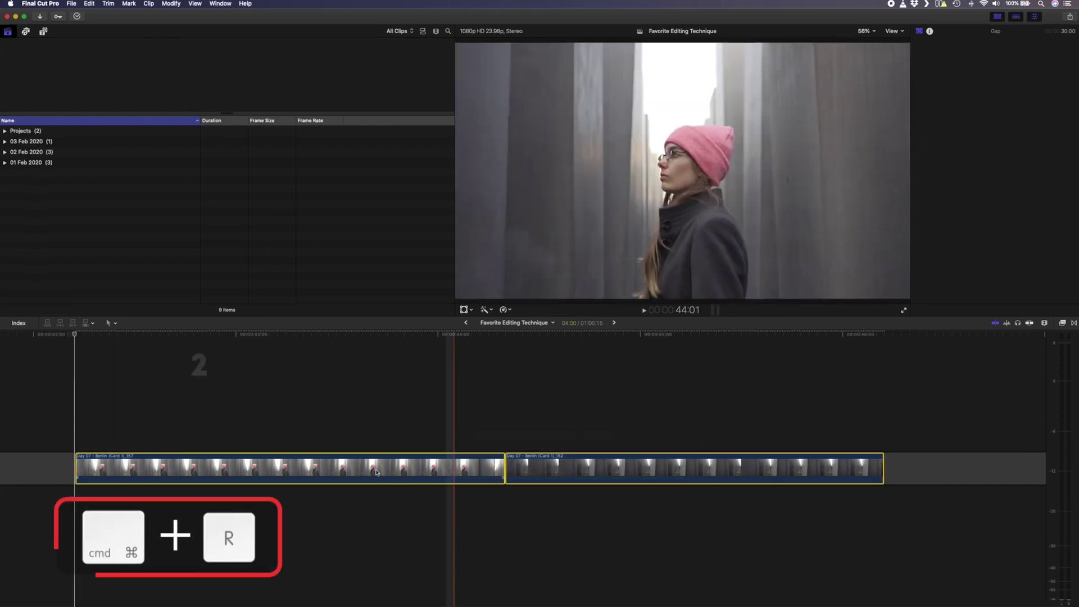
key(super+r)
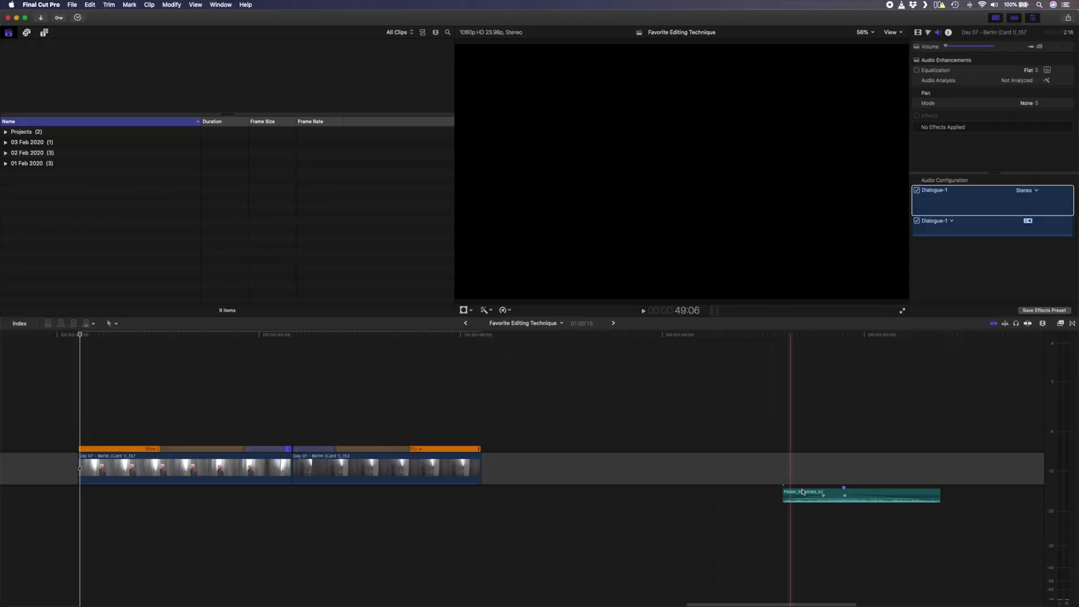
drag(816, 500, 272, 500)
key(space)
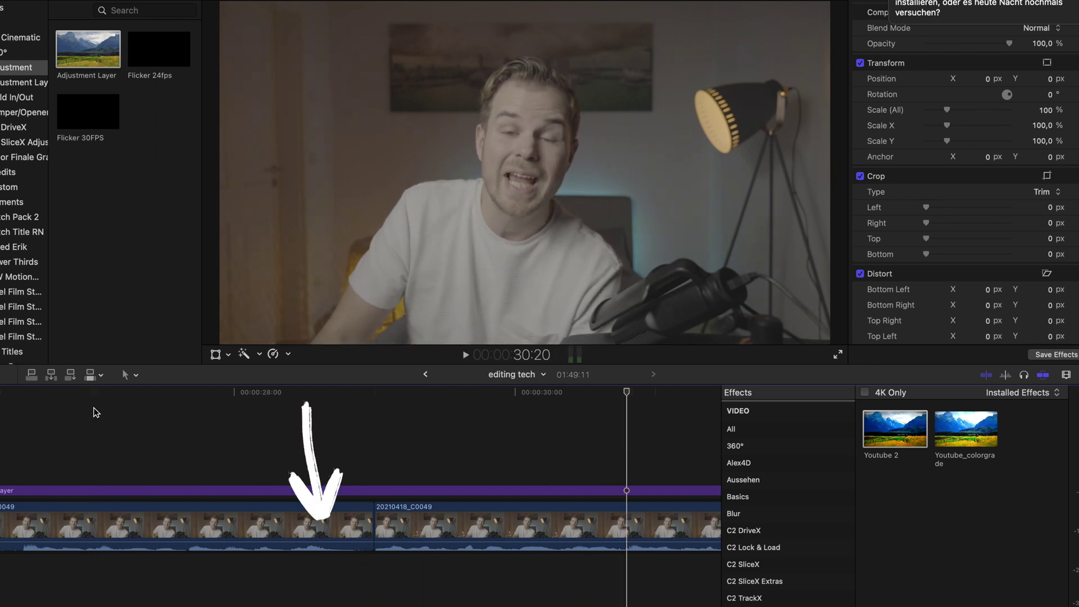
Select both 20210418_C0049 interview clips and apply Expand Audio to separate their sound lanes
click(277, 535)
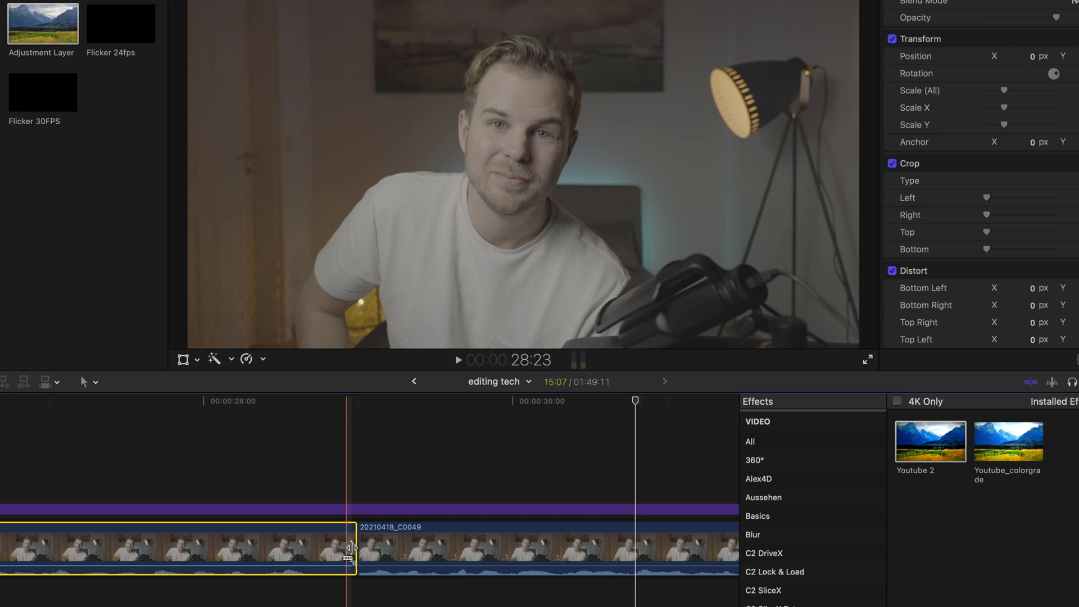
click(363, 548)
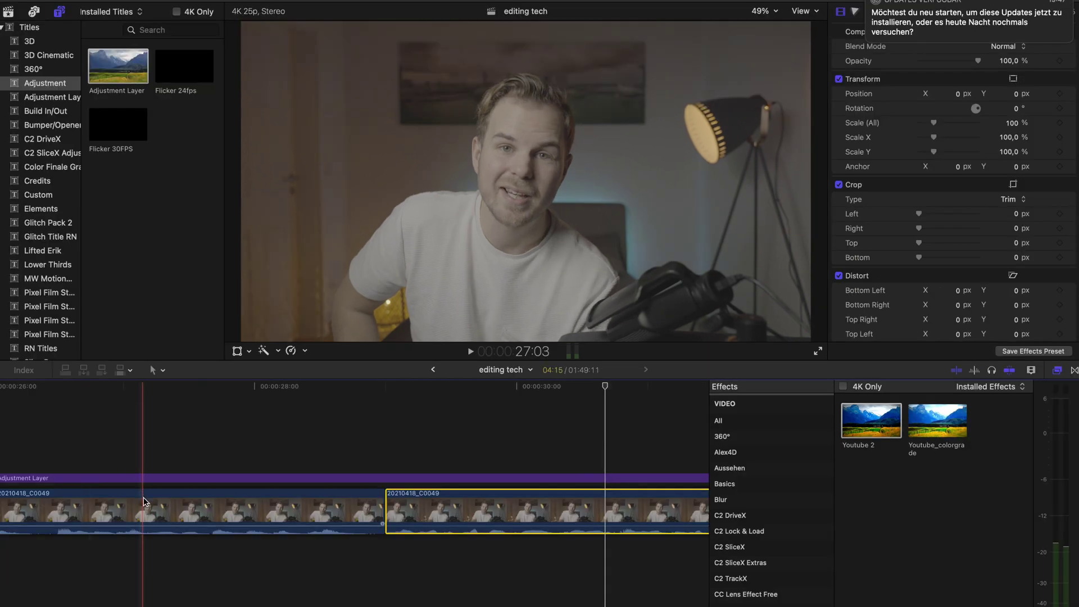
shift+click(143, 502)
right_click(144, 500)
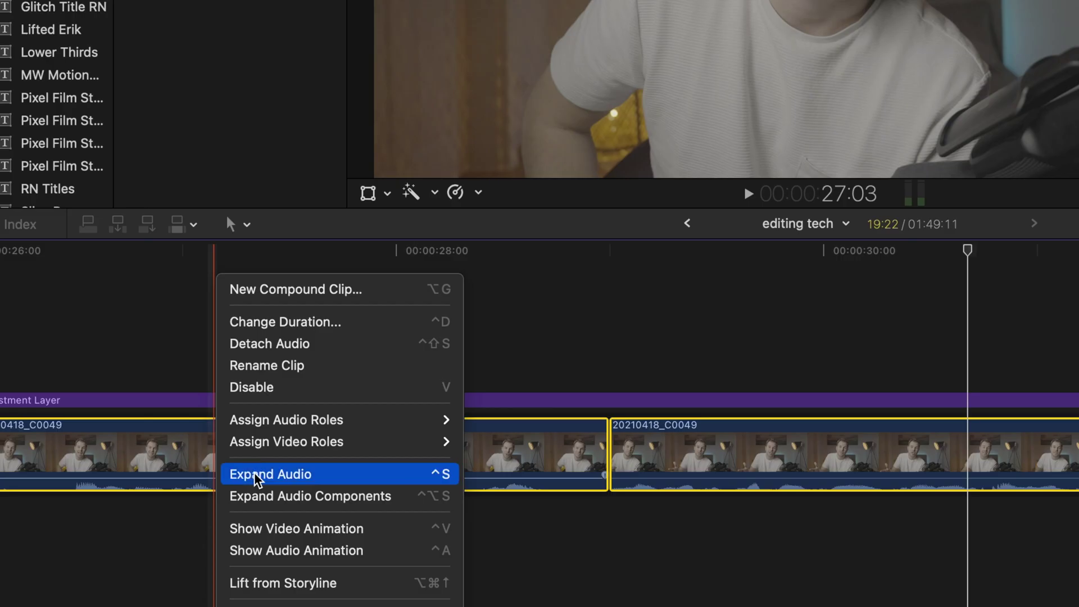
click(255, 476)
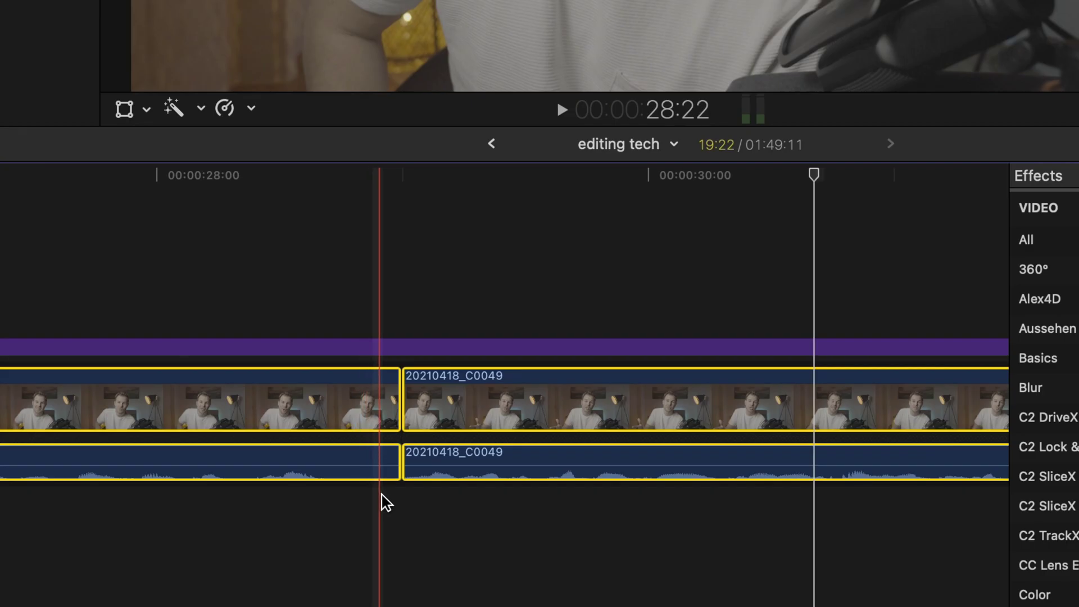
Drag the first interview clip's video edit past the cut, then cue the playhead just before it
click(402, 500)
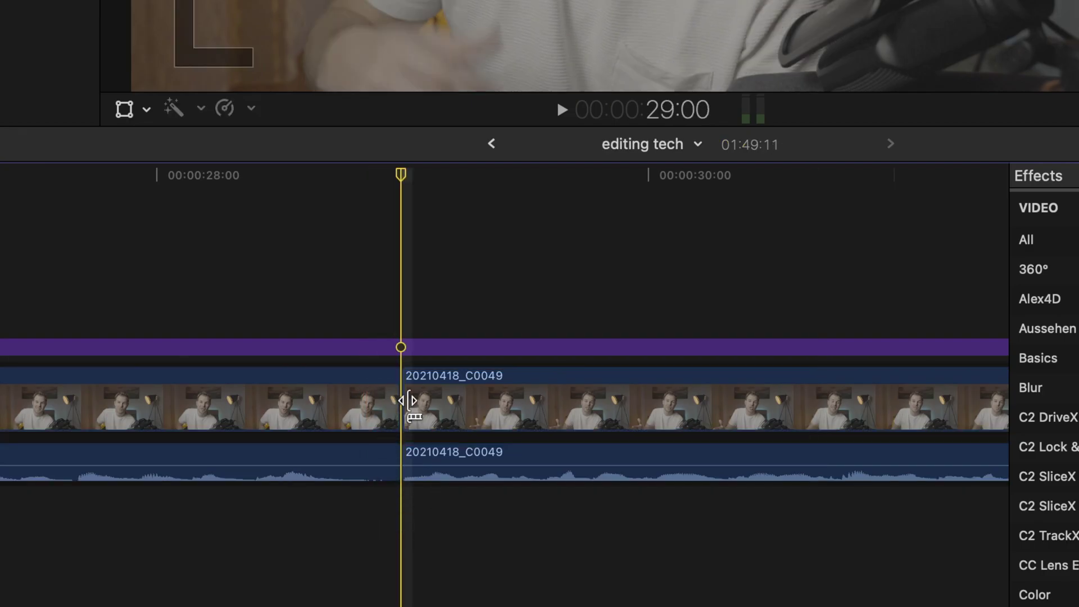
drag(408, 400, 498, 400)
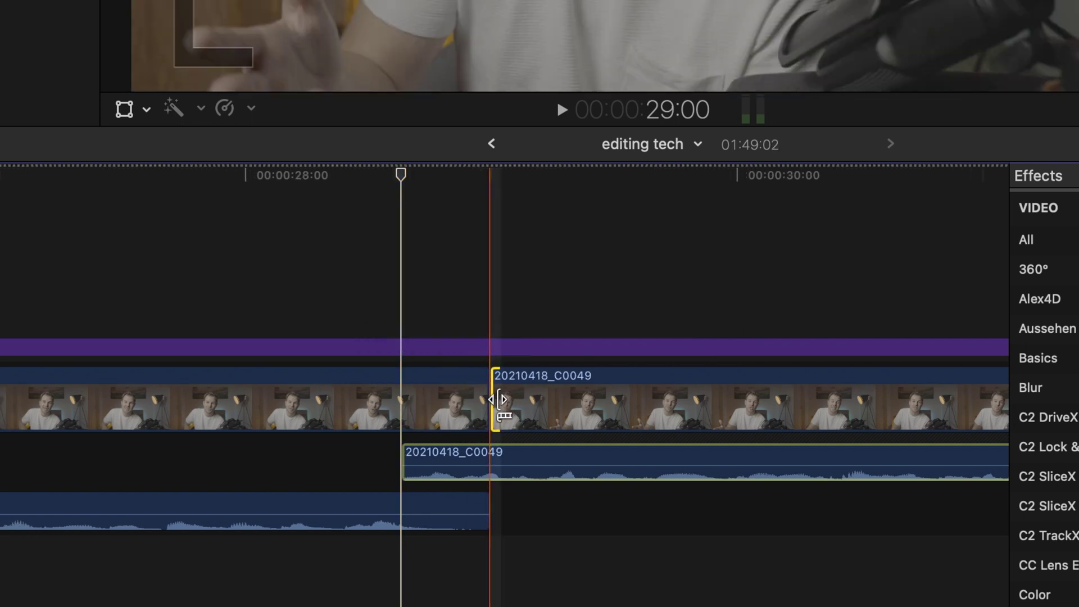
key(super+equal)
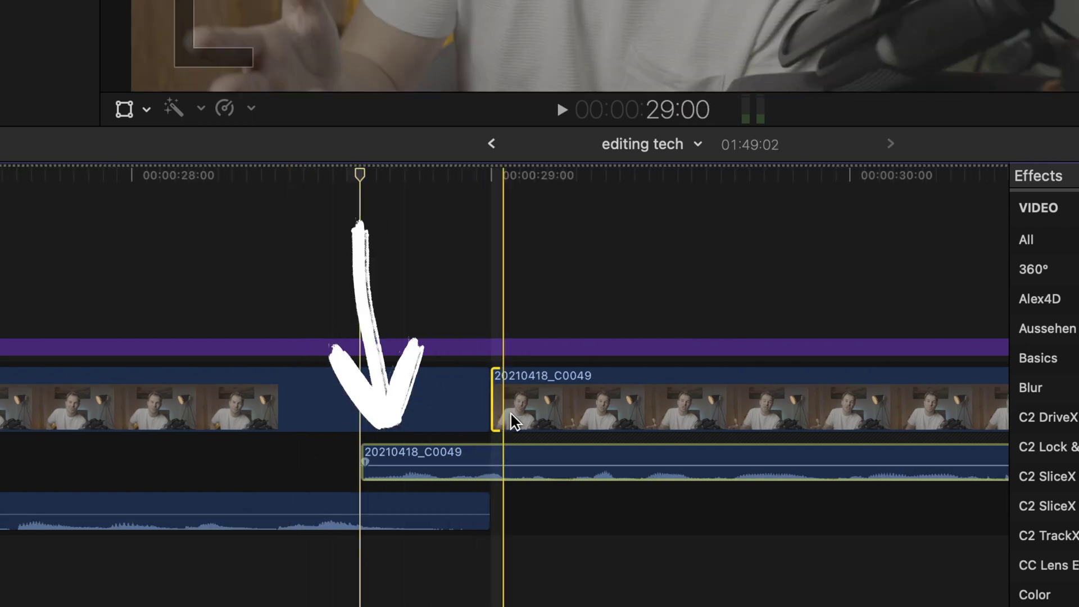
key(super+minus)
key(super+minus)
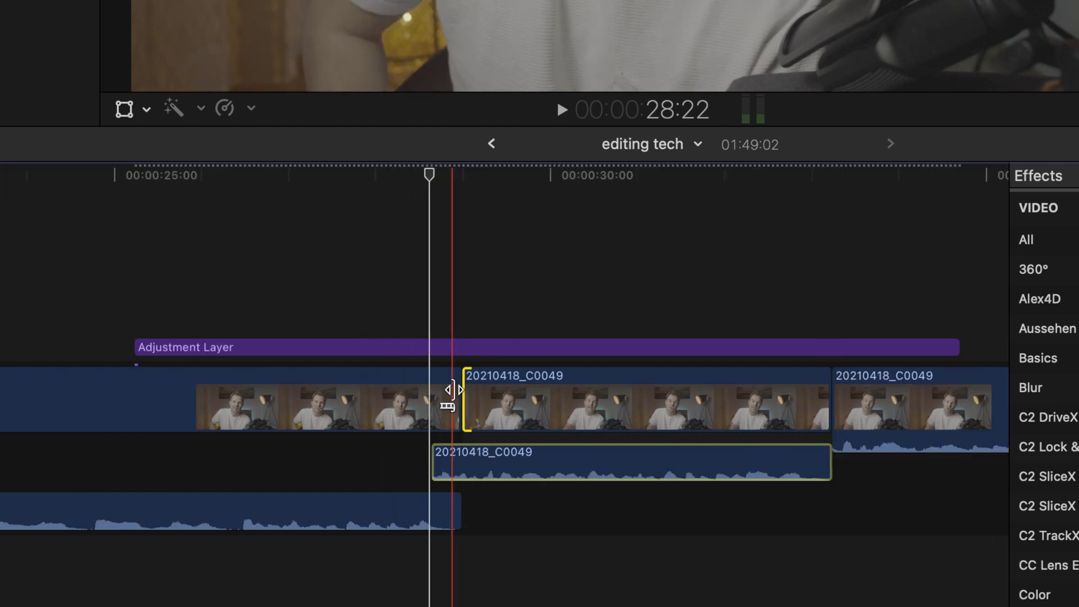
click(362, 290)
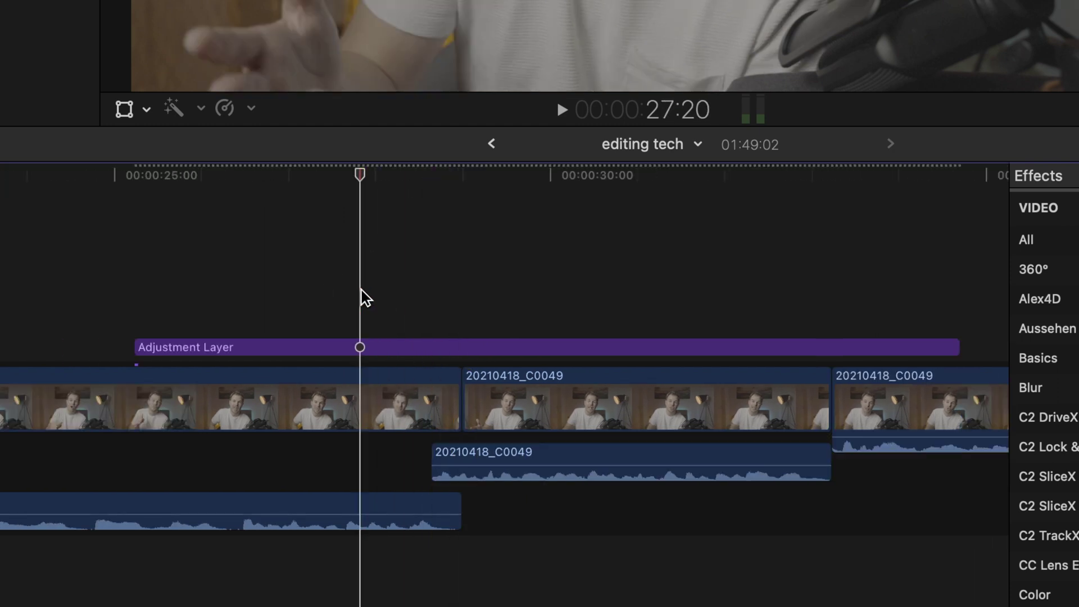
key(space)
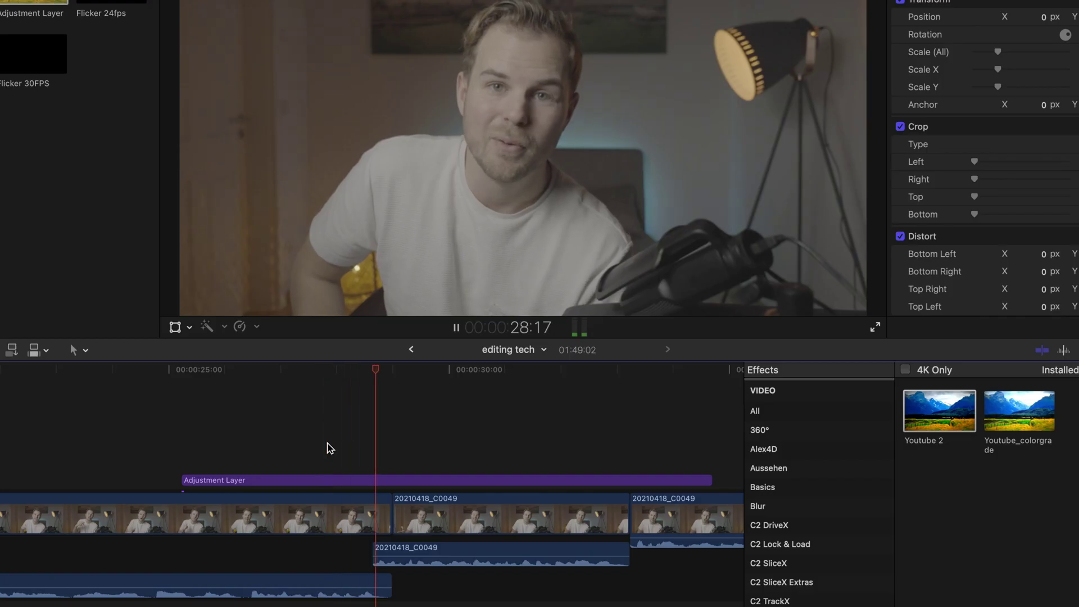